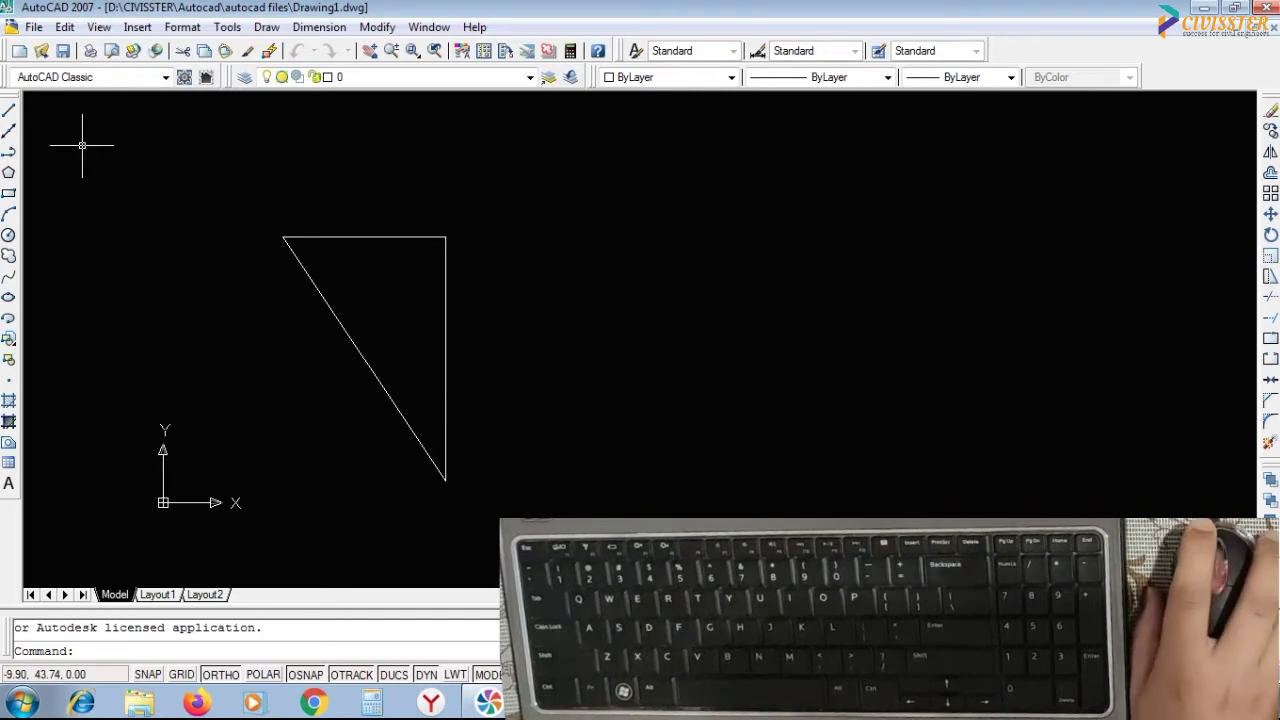
Pan the view so the right triangle moves left, leaving empty space on its right.
{"action": "middle_click_drag", "start_coordinate": [489, 331], "coordinate": [306, 245]}
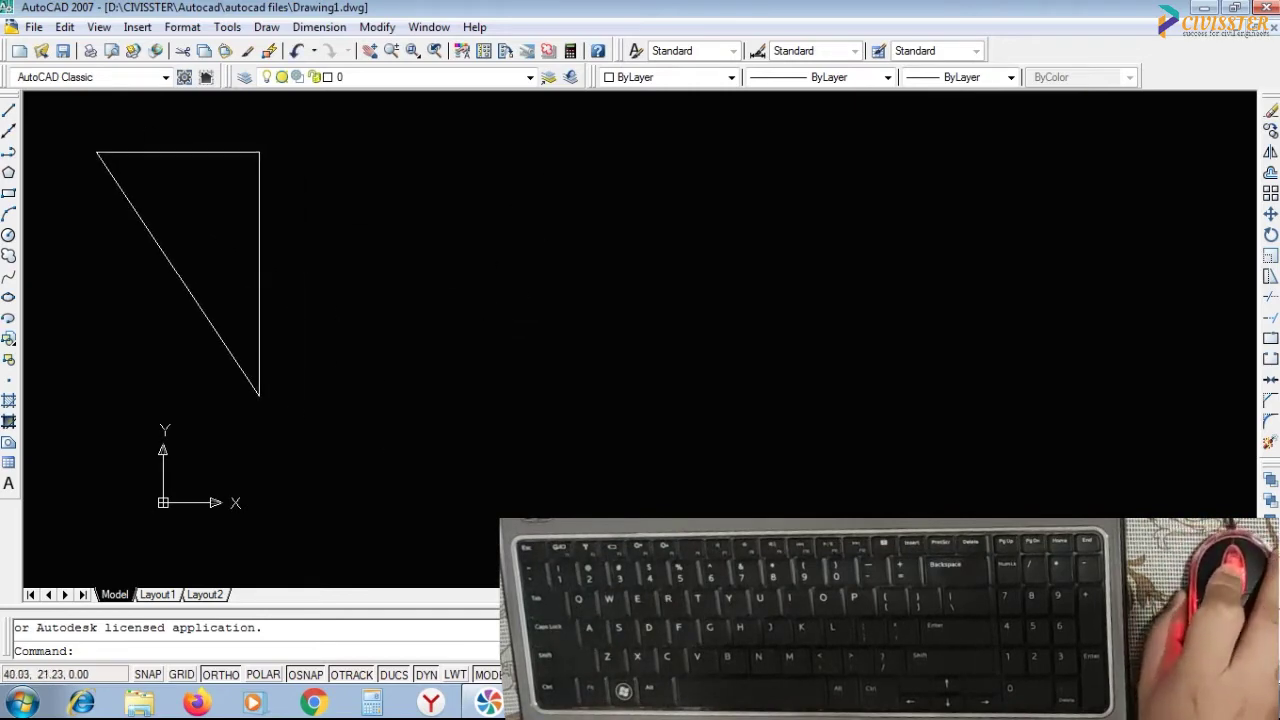
{"action": "middle_click_drag", "start_coordinate": [365, 300], "coordinate": [427, 345]}
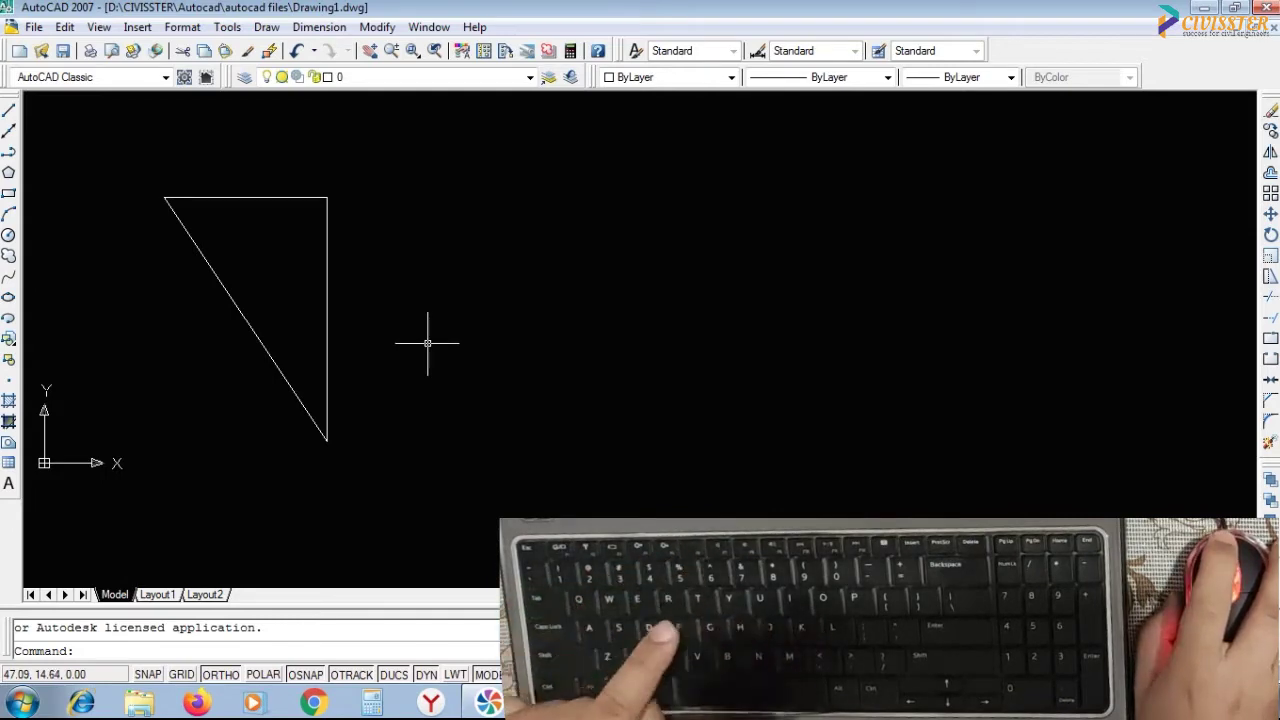
Draw a line right of the triangle rising diagonally up-right, ending in a short horizontal segment.
{"action": "type", "text": "l"}
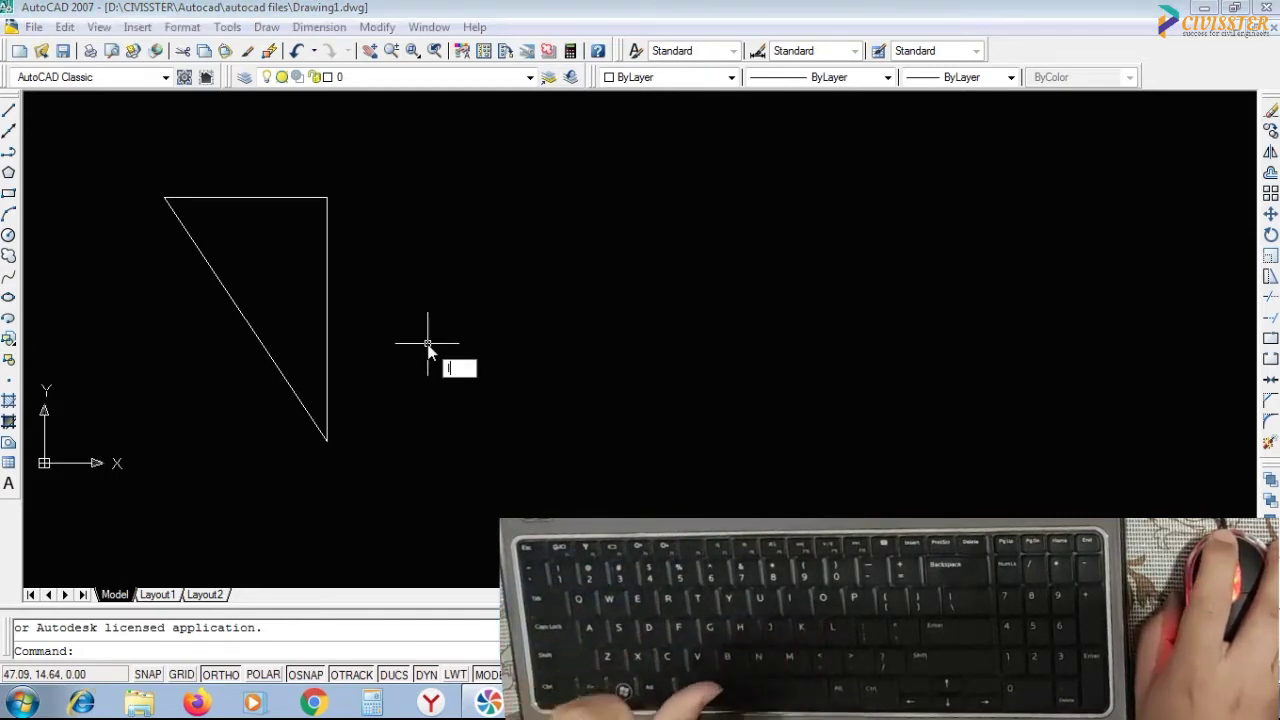
{"action": "key", "text": "Return"}
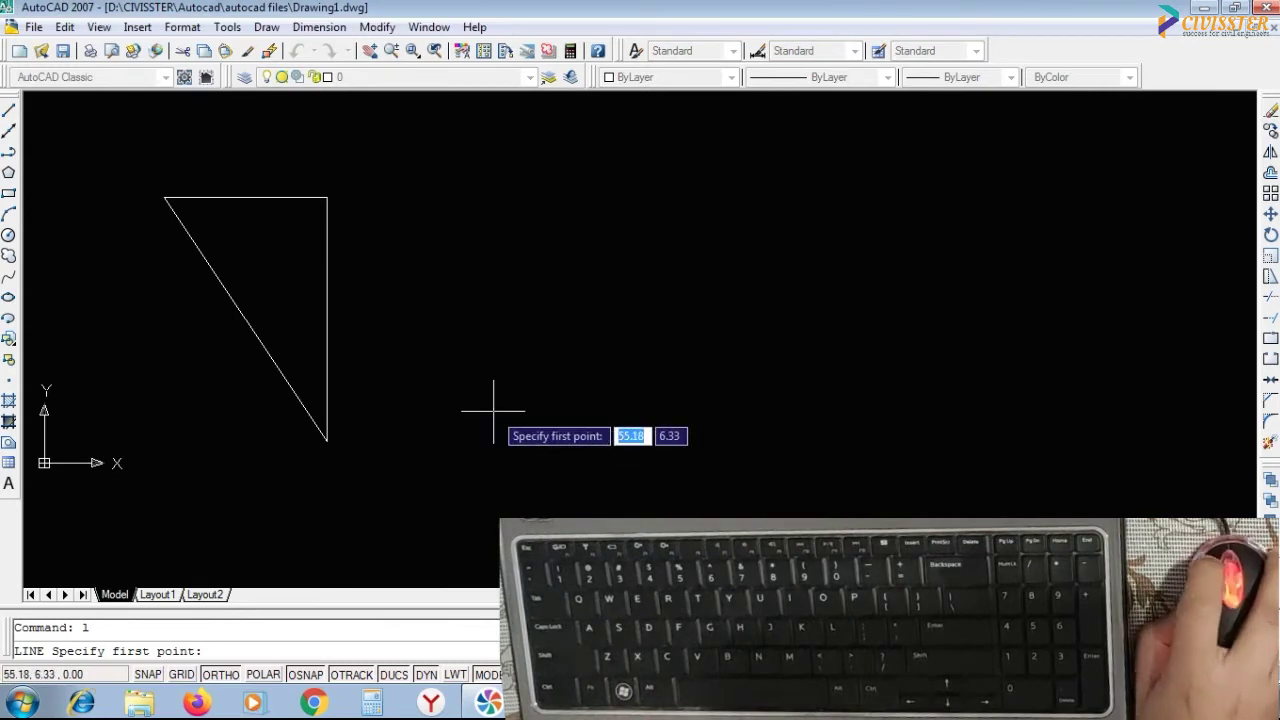
{"action": "left_click", "coordinate": [494, 410]}
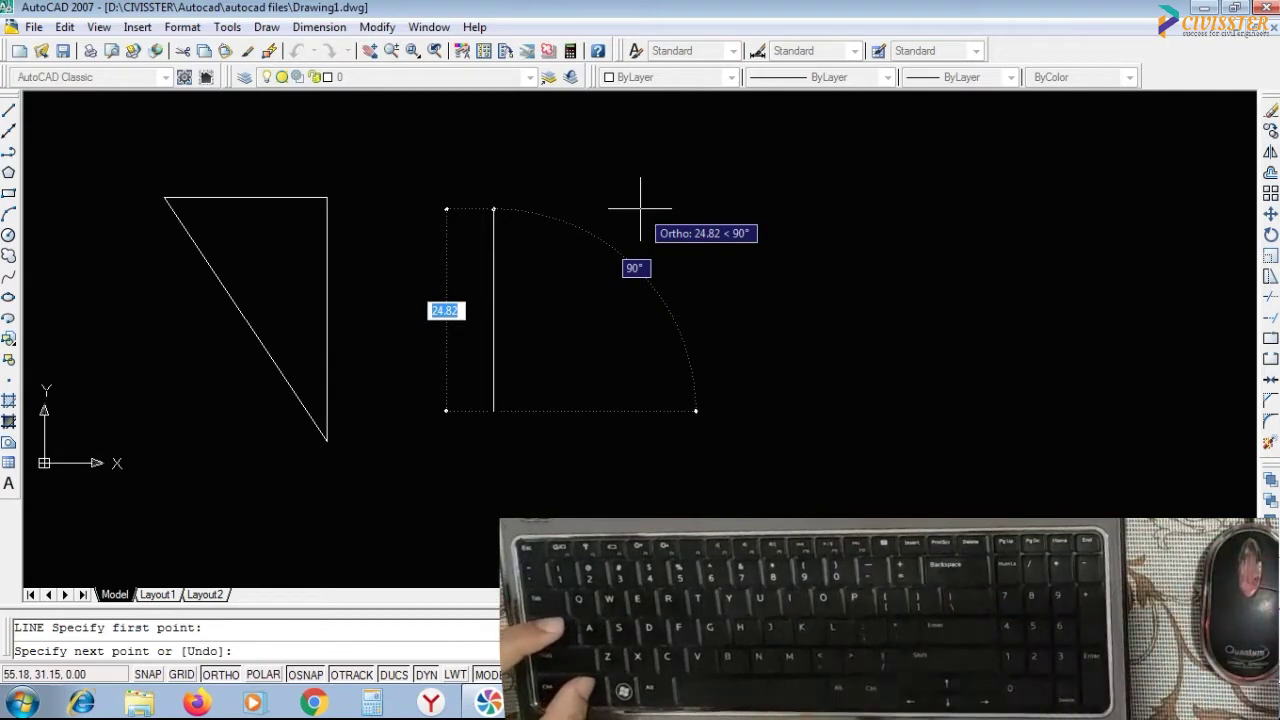
{"action": "key", "text": "F8"}
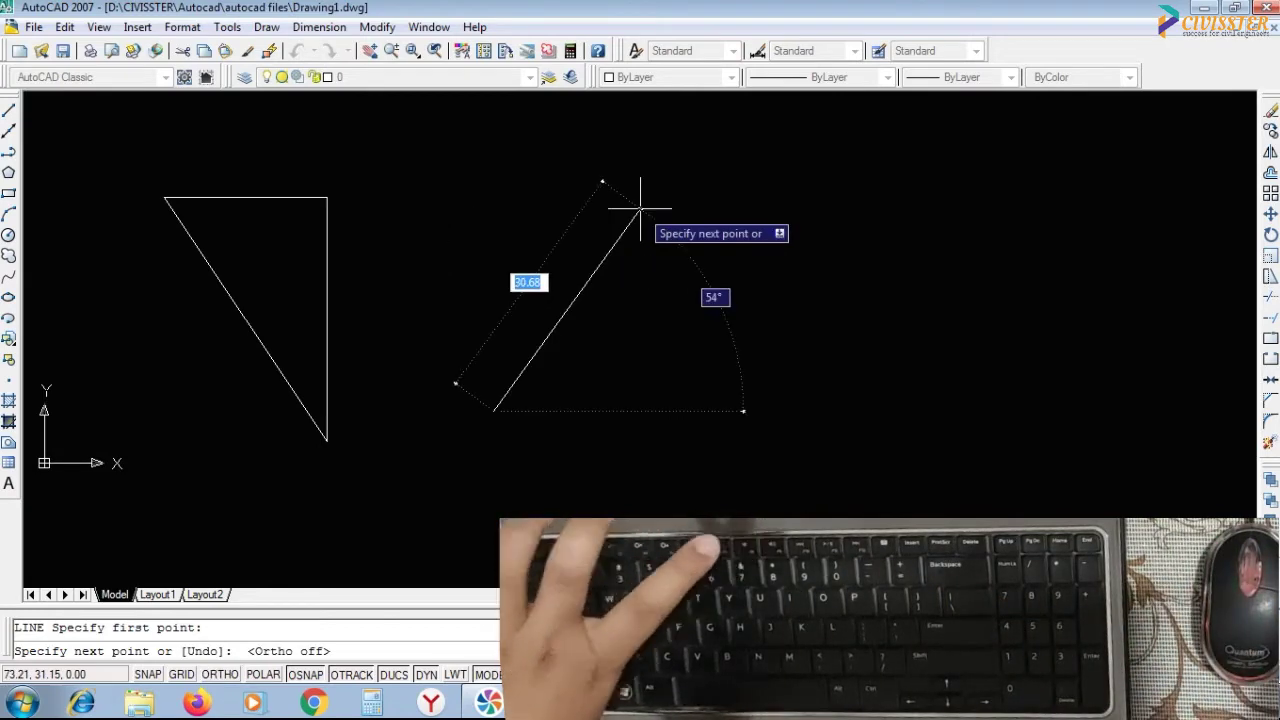
{"action": "left_click", "coordinate": [720, 188]}
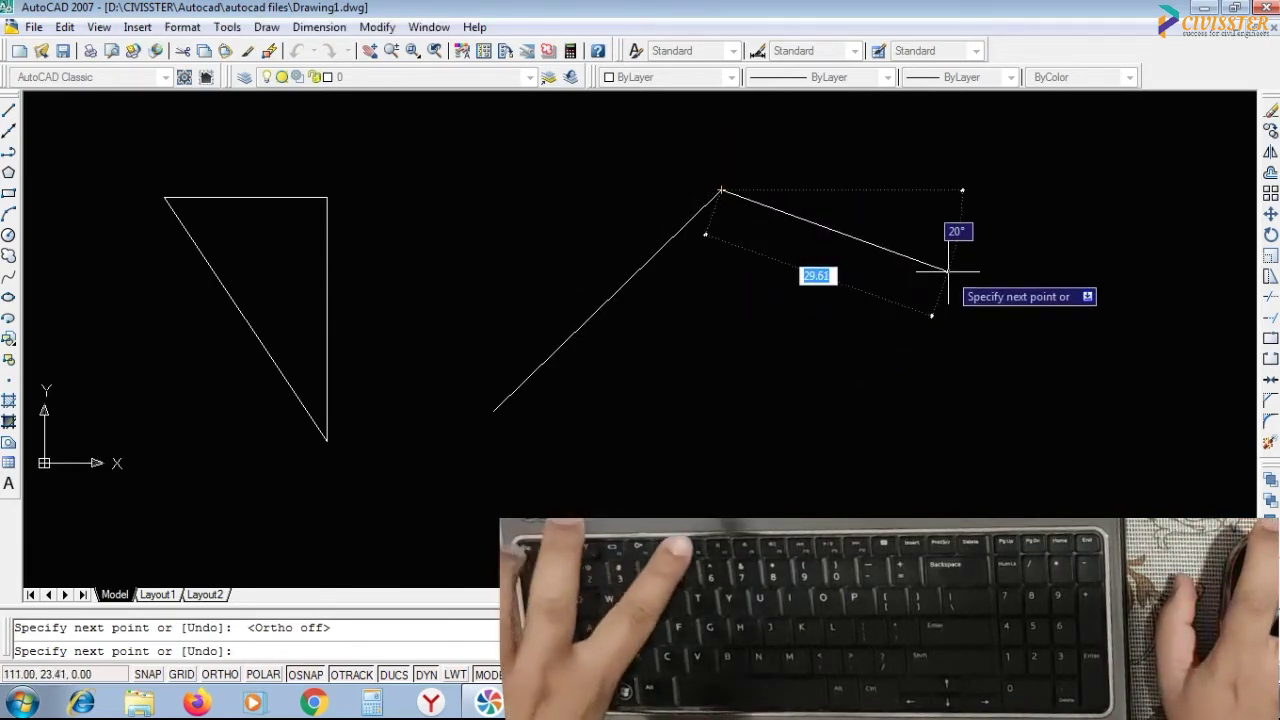
{"action": "key", "text": "F8"}
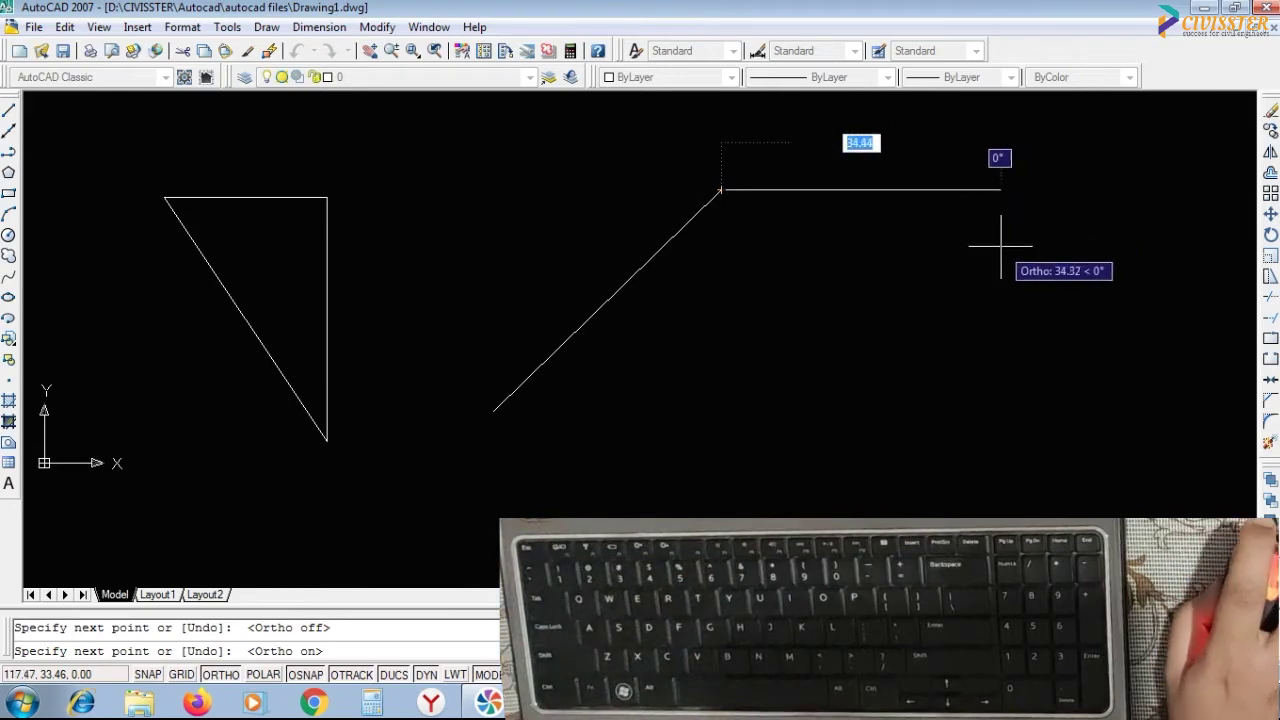
{"action": "left_click", "coordinate": [875, 190]}
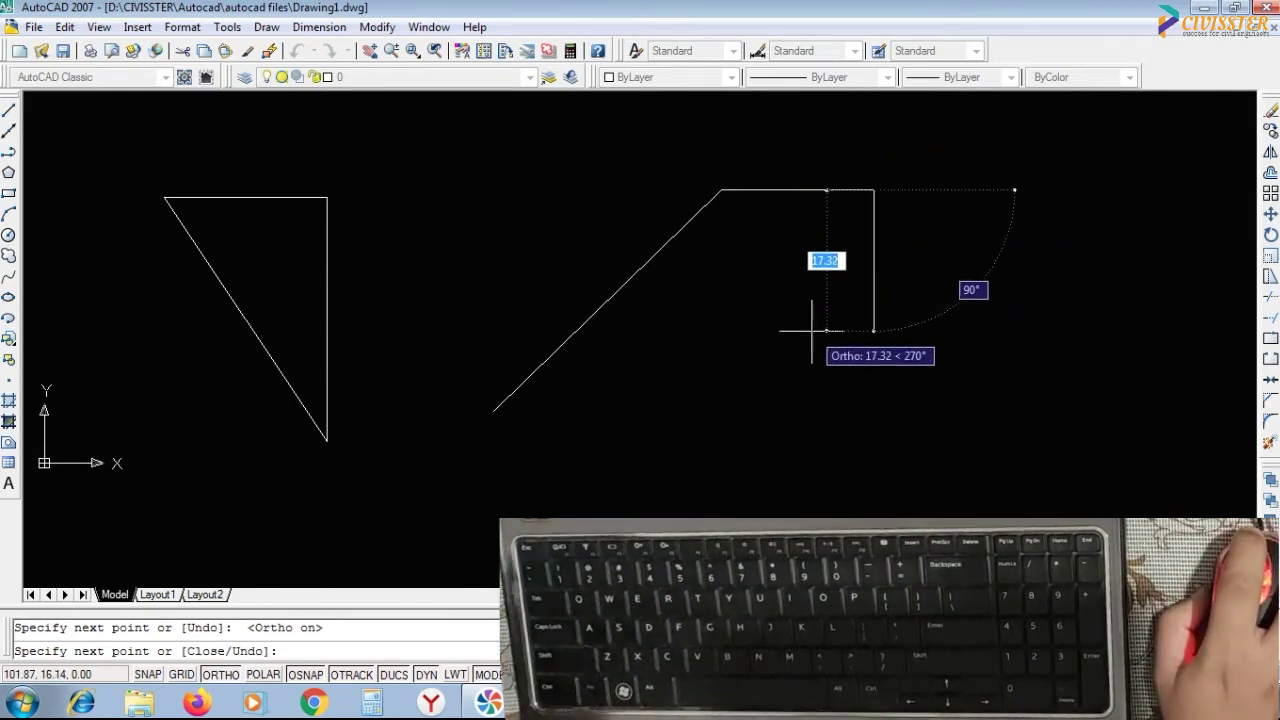
{"action": "key", "text": "Escape"}
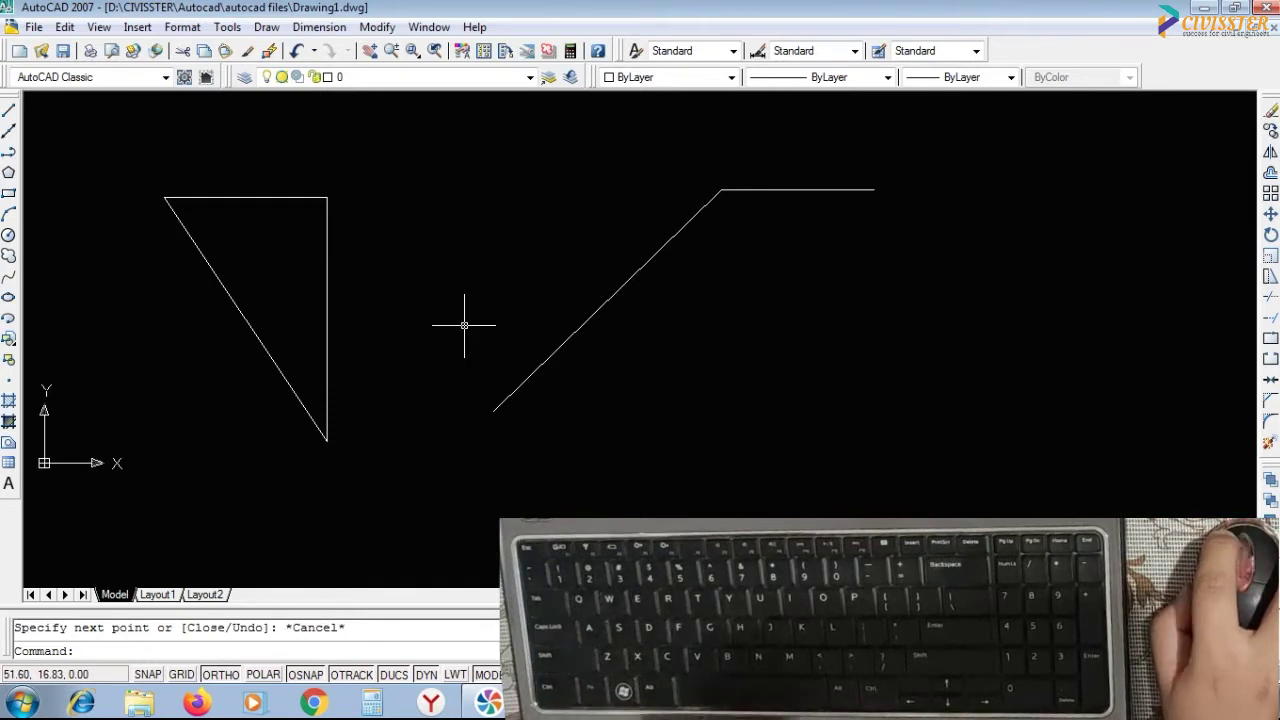
{"action": "type", "text": "l"}
{"action": "key", "text": "Return"}
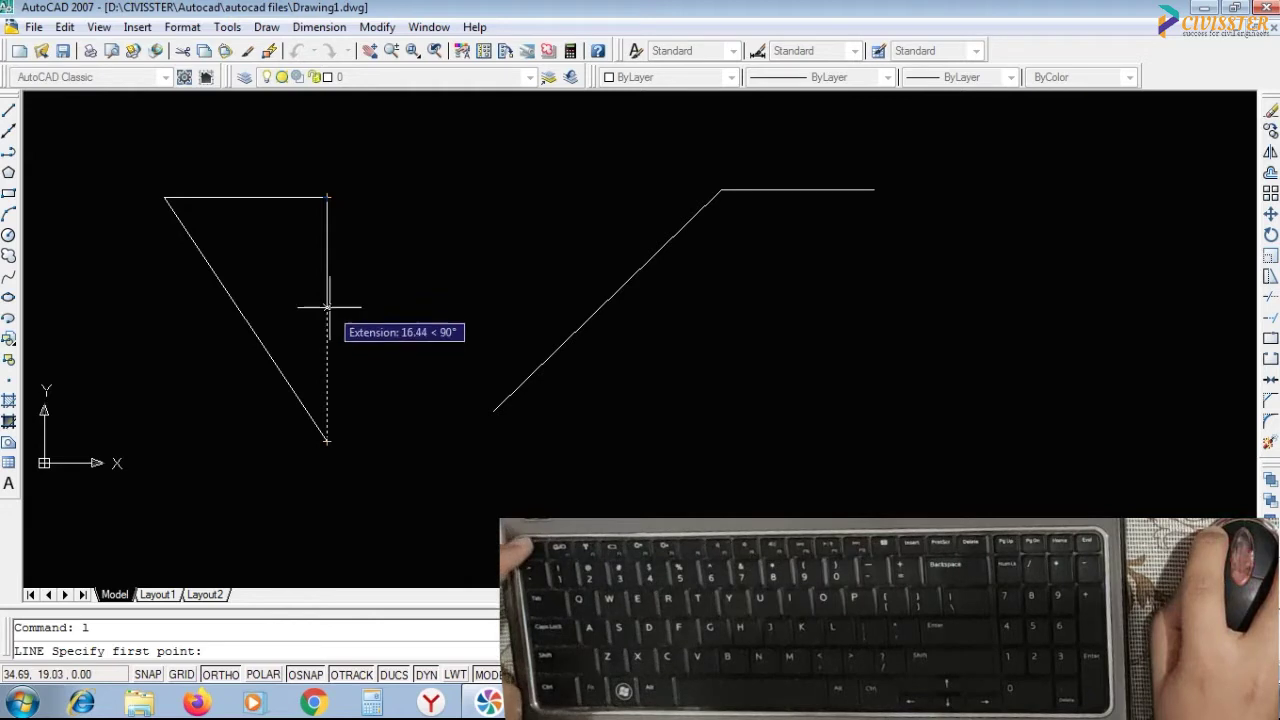
{"action": "key", "text": "Escape"}
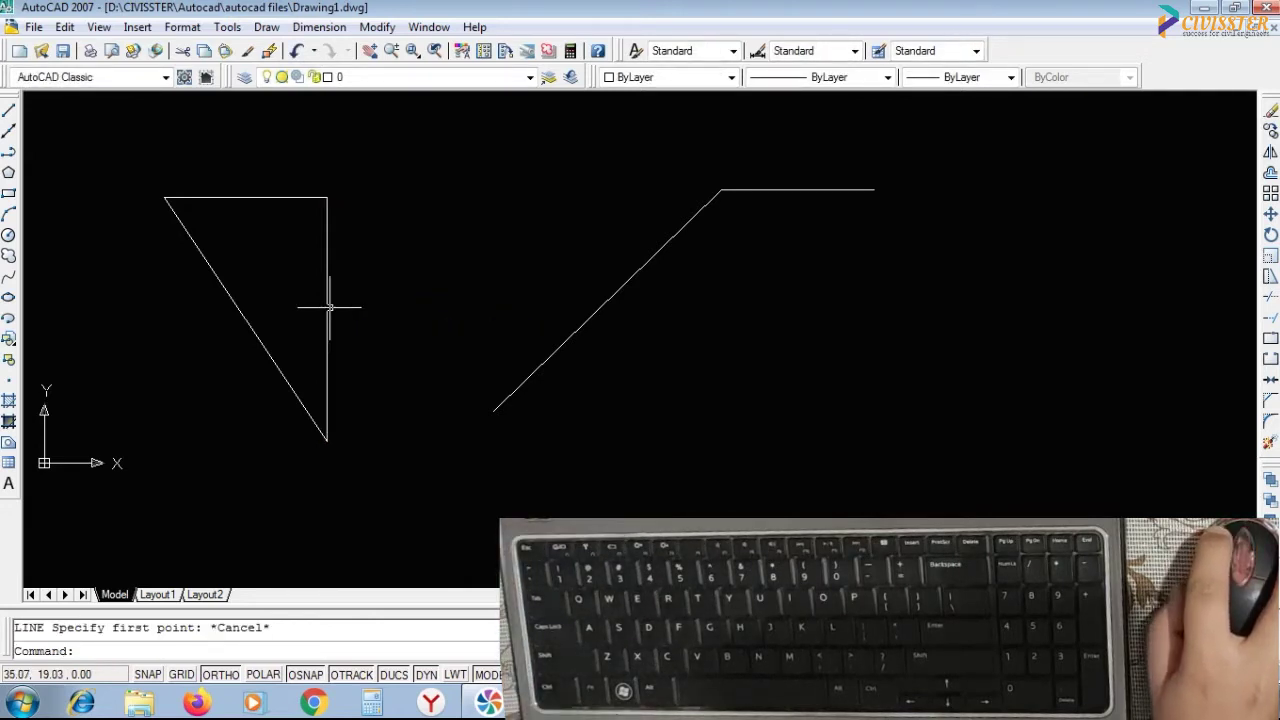
{"action": "key", "text": "Escape"}
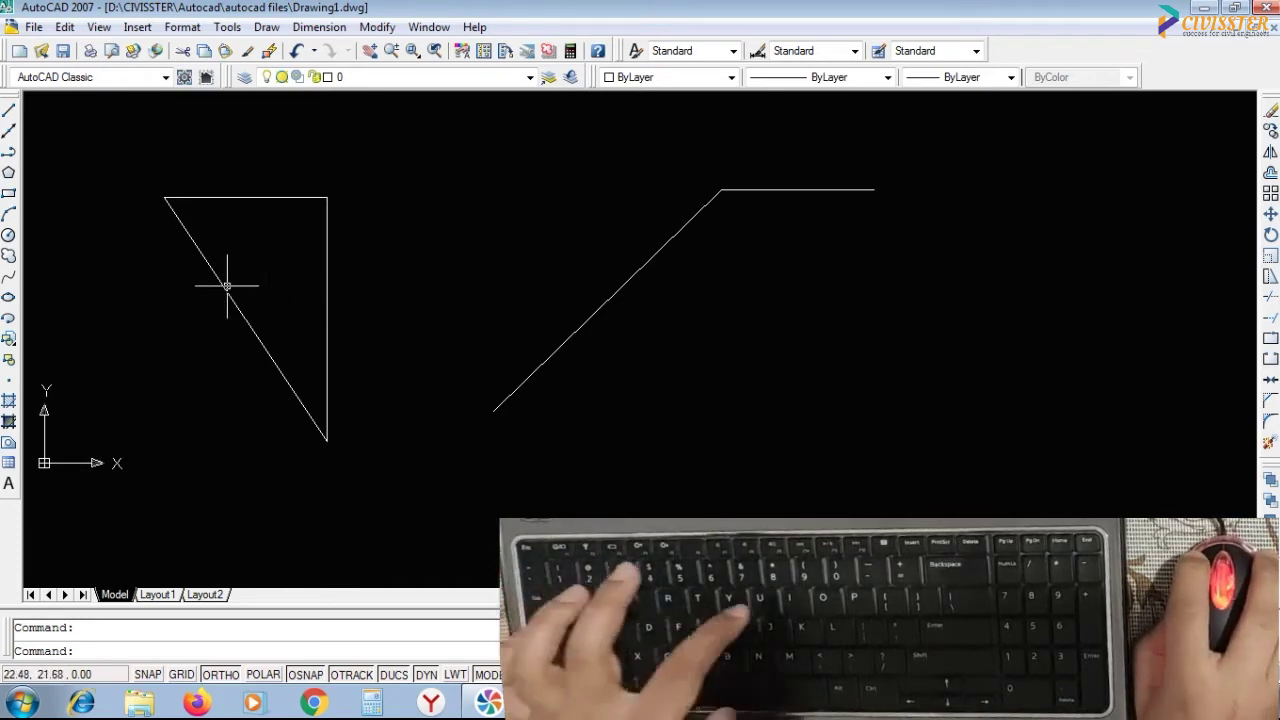
{"action": "type", "text": "osna"}
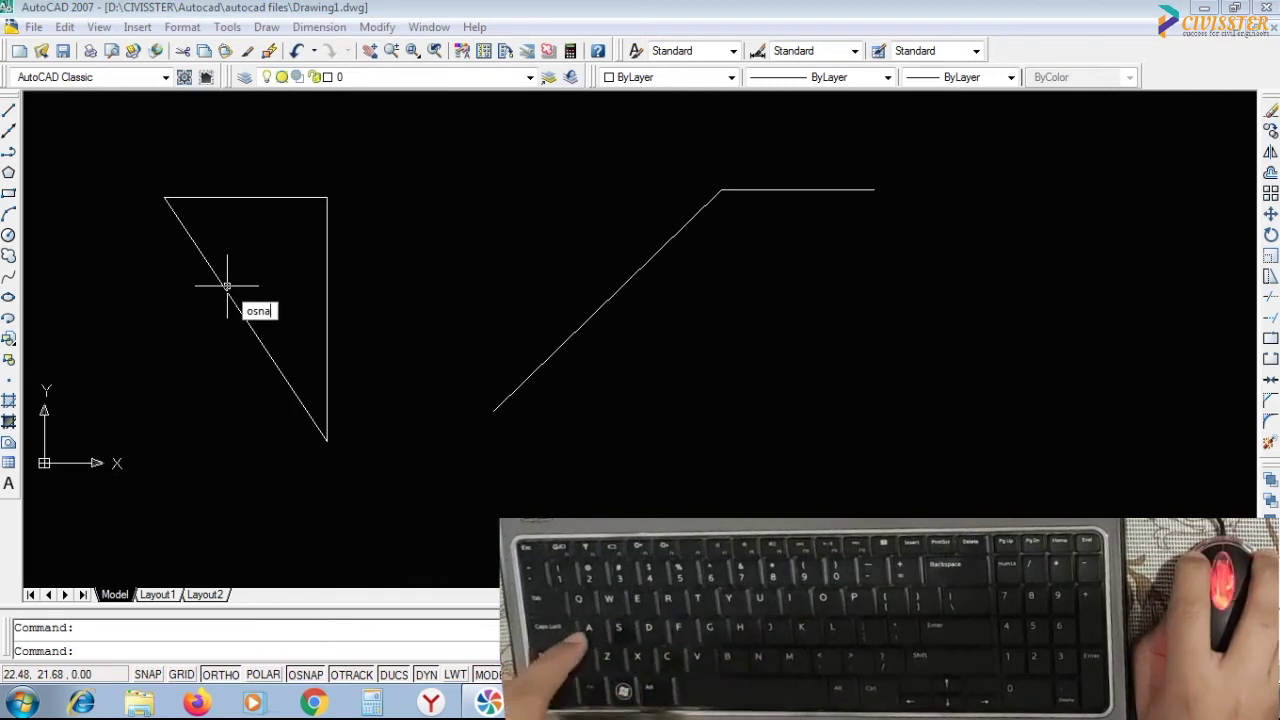
{"action": "type", "text": "p"}
{"action": "key", "text": "Return"}
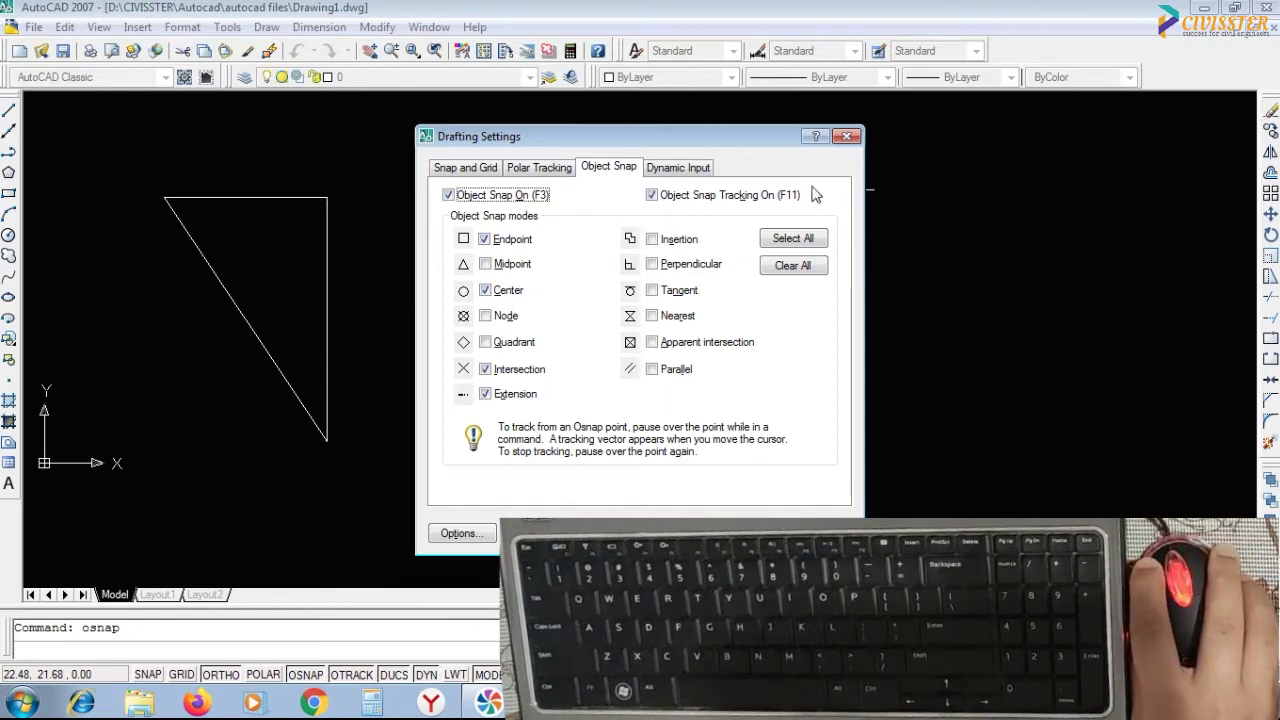
{"action": "left_click", "coordinate": [847, 136]}
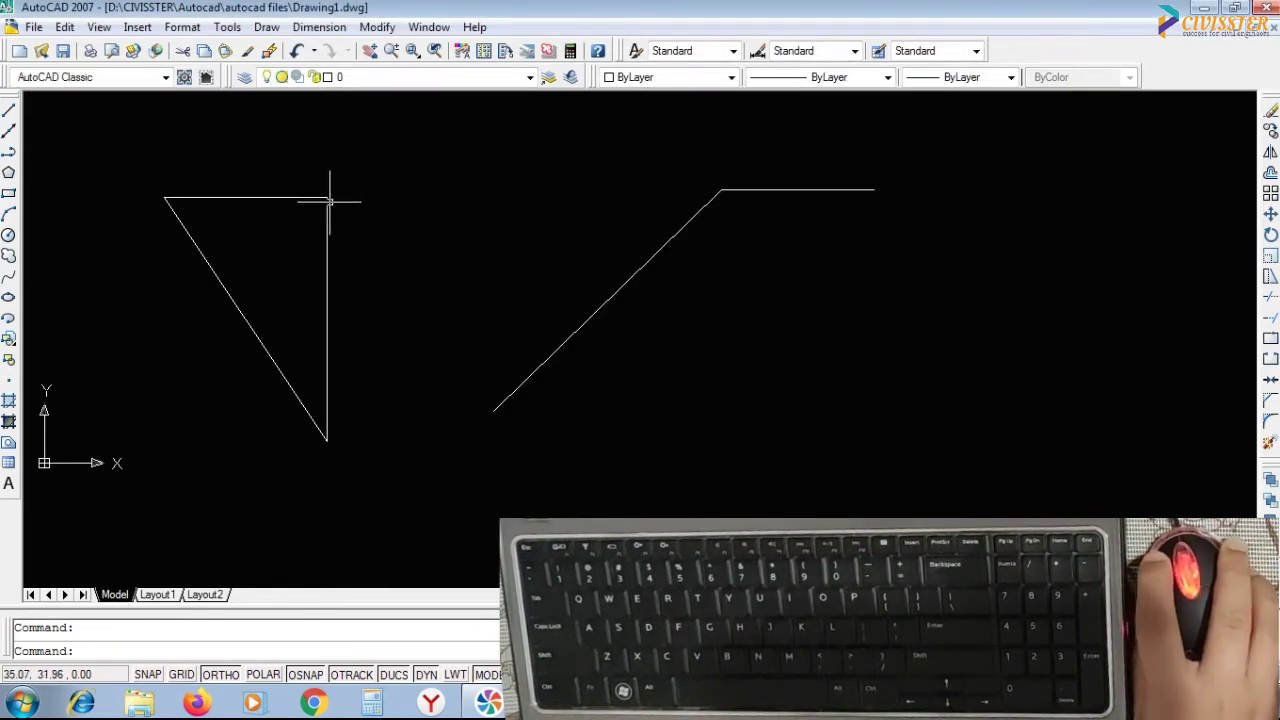
{"action": "type", "text": "l"}
{"action": "key", "text": "Return"}
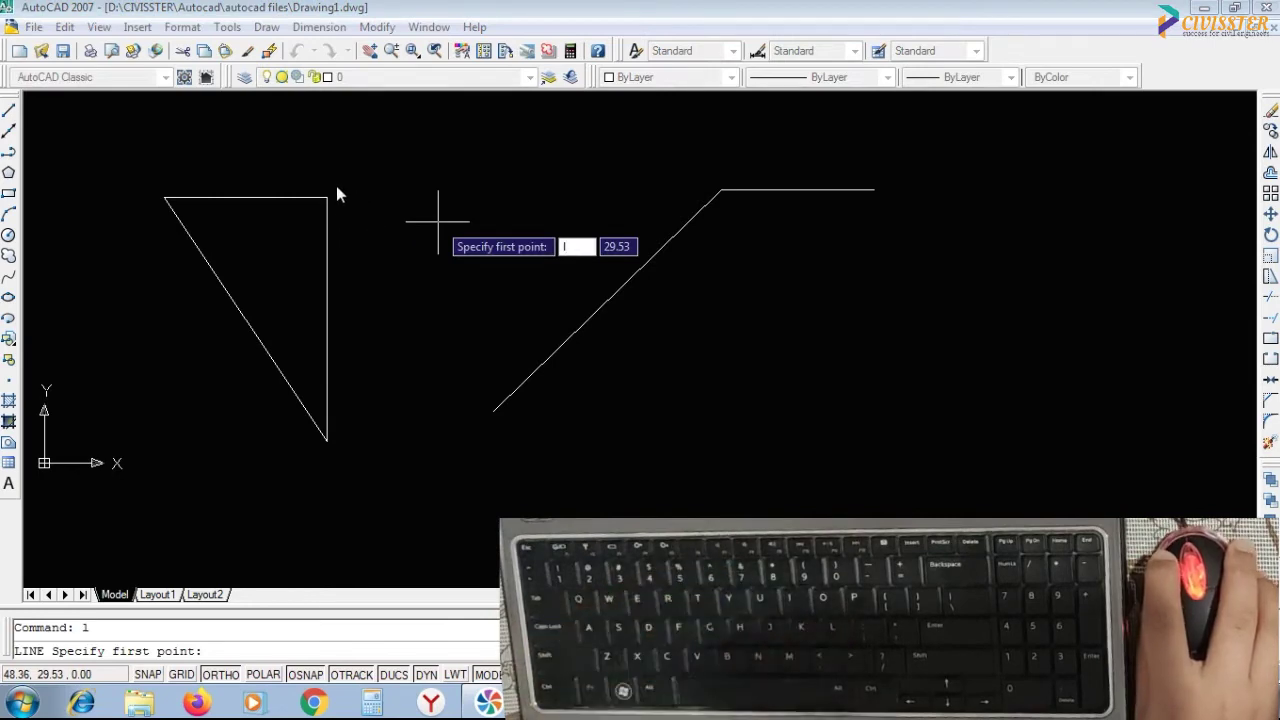
{"action": "key", "text": "Escape"}
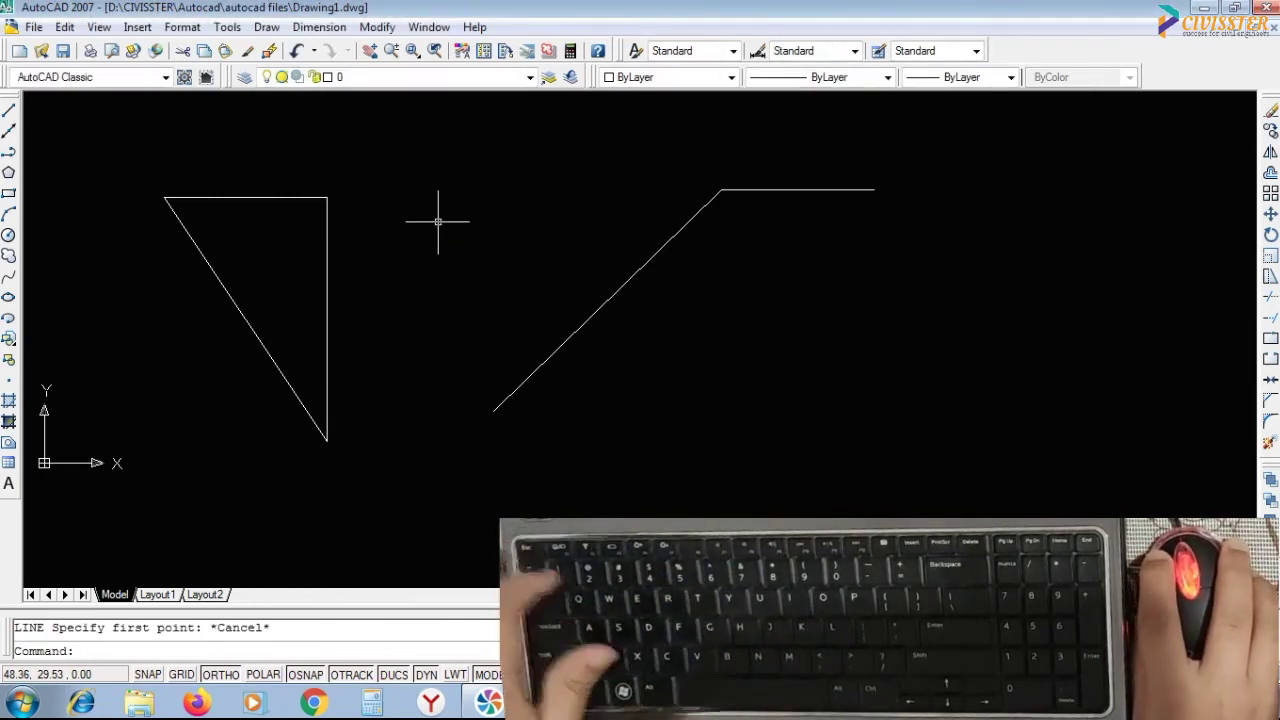
{"action": "type", "text": "l"}
{"action": "key", "text": "Return"}
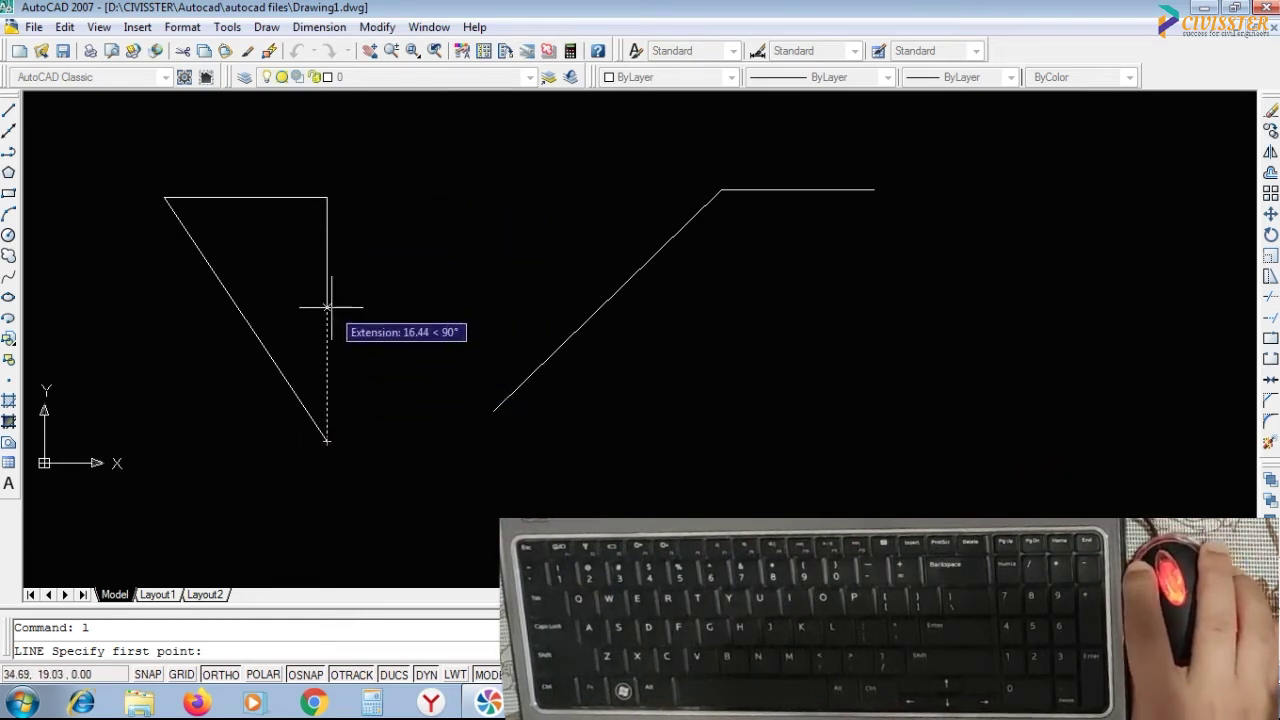
{"action": "key", "text": "Escape"}
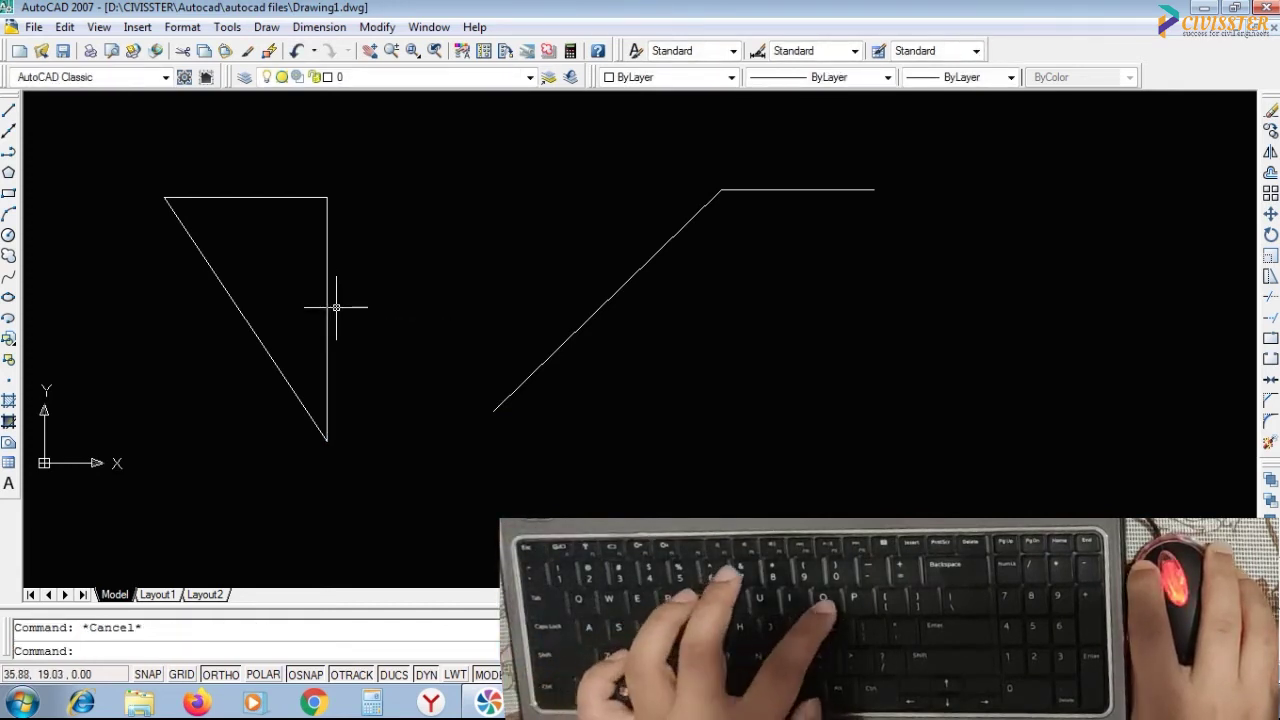
{"action": "type", "text": "c"}
{"action": "type", "text": "s"}
{"action": "type", "text": "na"}
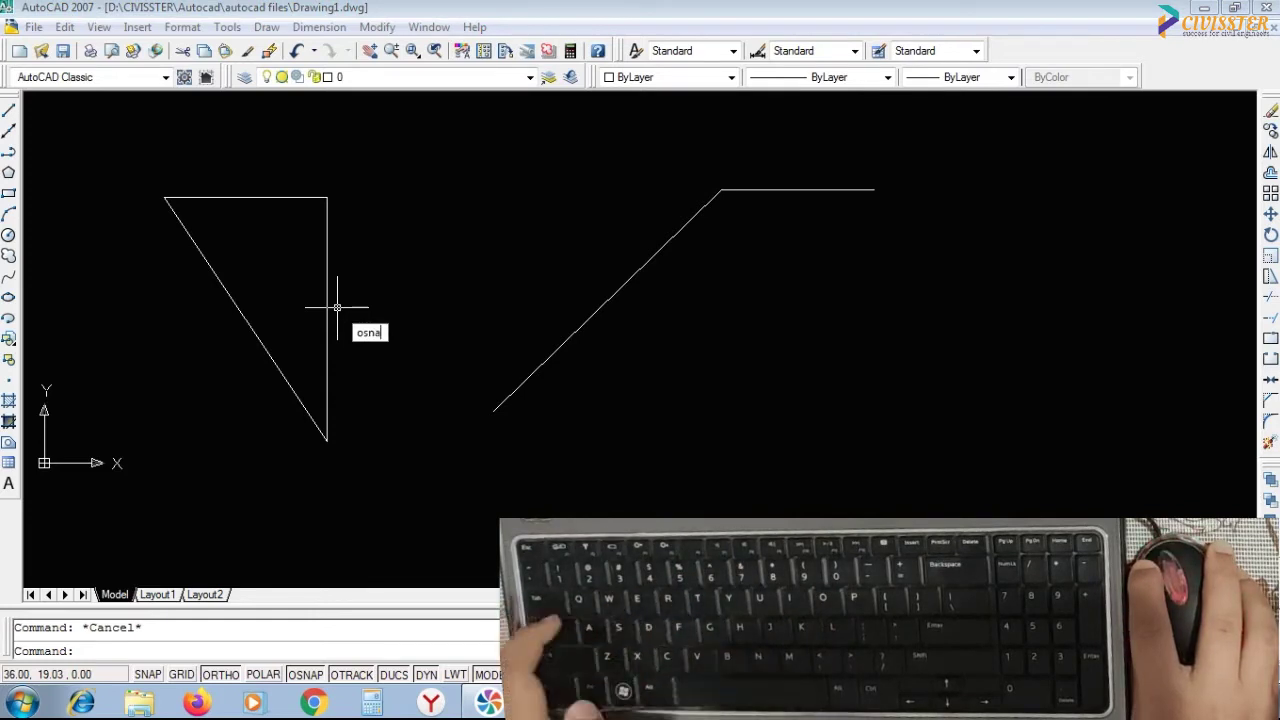
{"action": "type", "text": "p"}
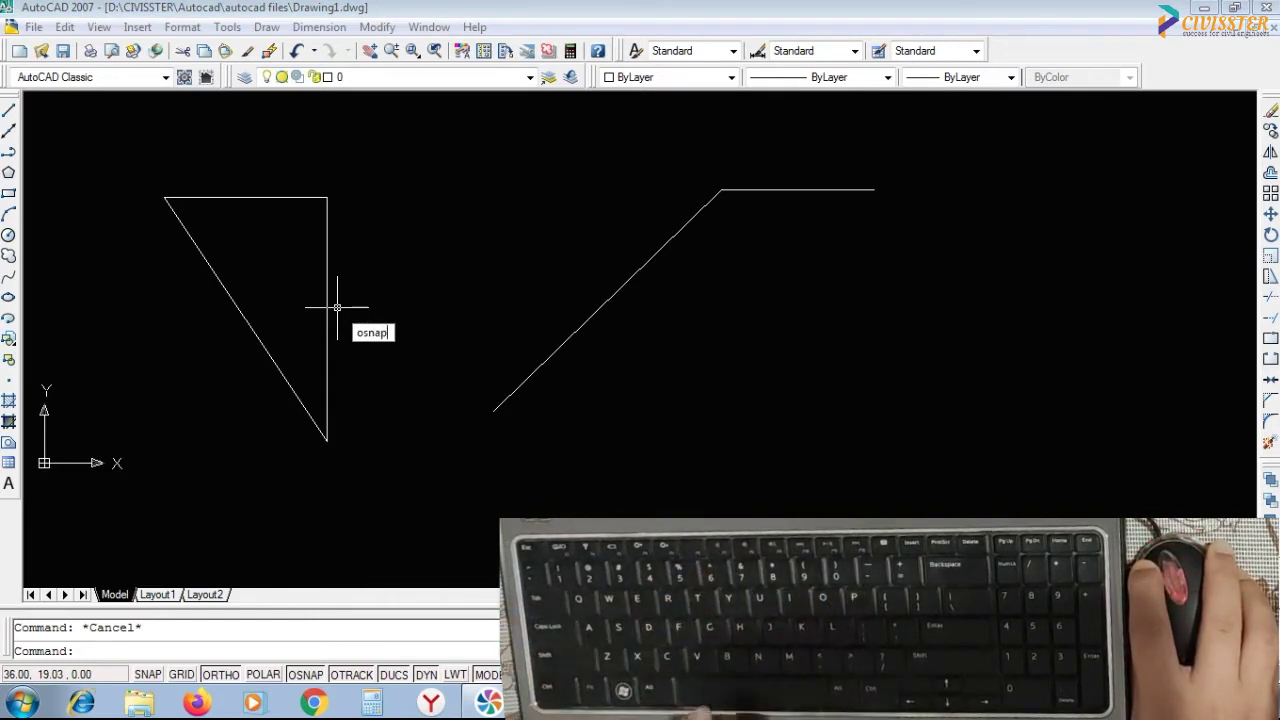
Turn on Endpoint, Midpoint, Center, Intersection and Extension object snaps in Drafting Settings.
{"action": "key", "text": "Return"}
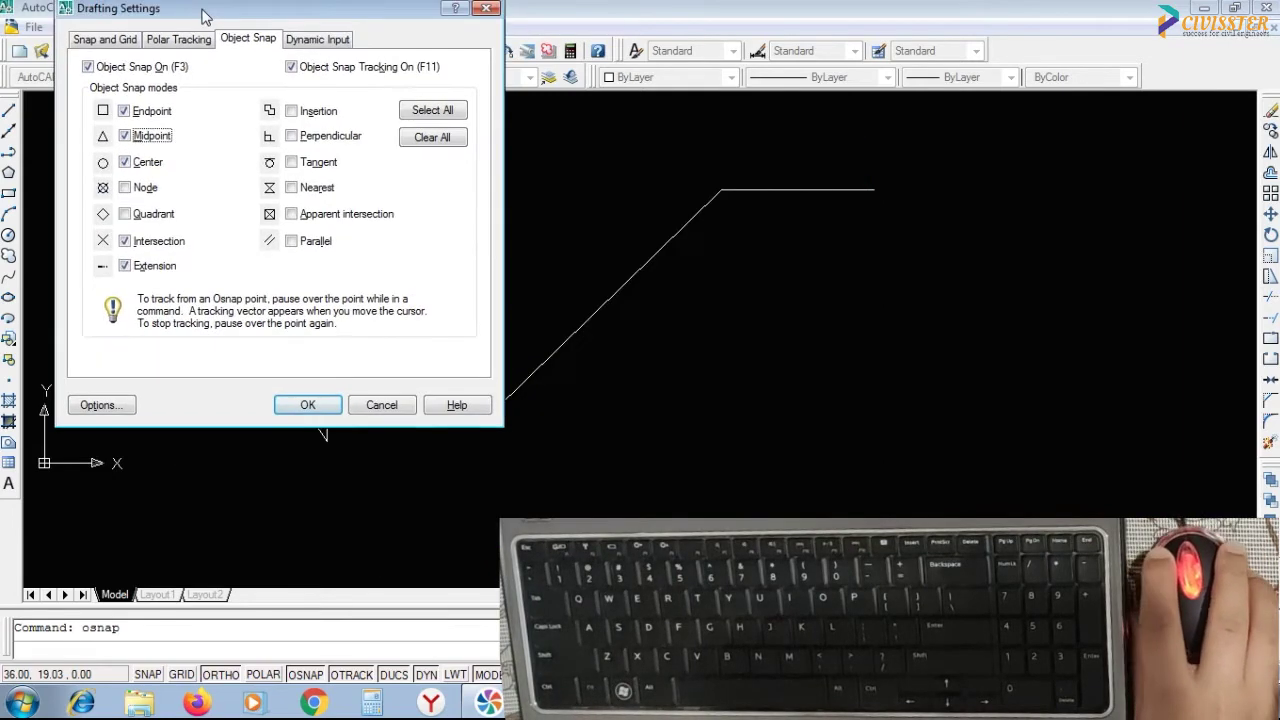
{"action": "left_click", "coordinate": [308, 408]}
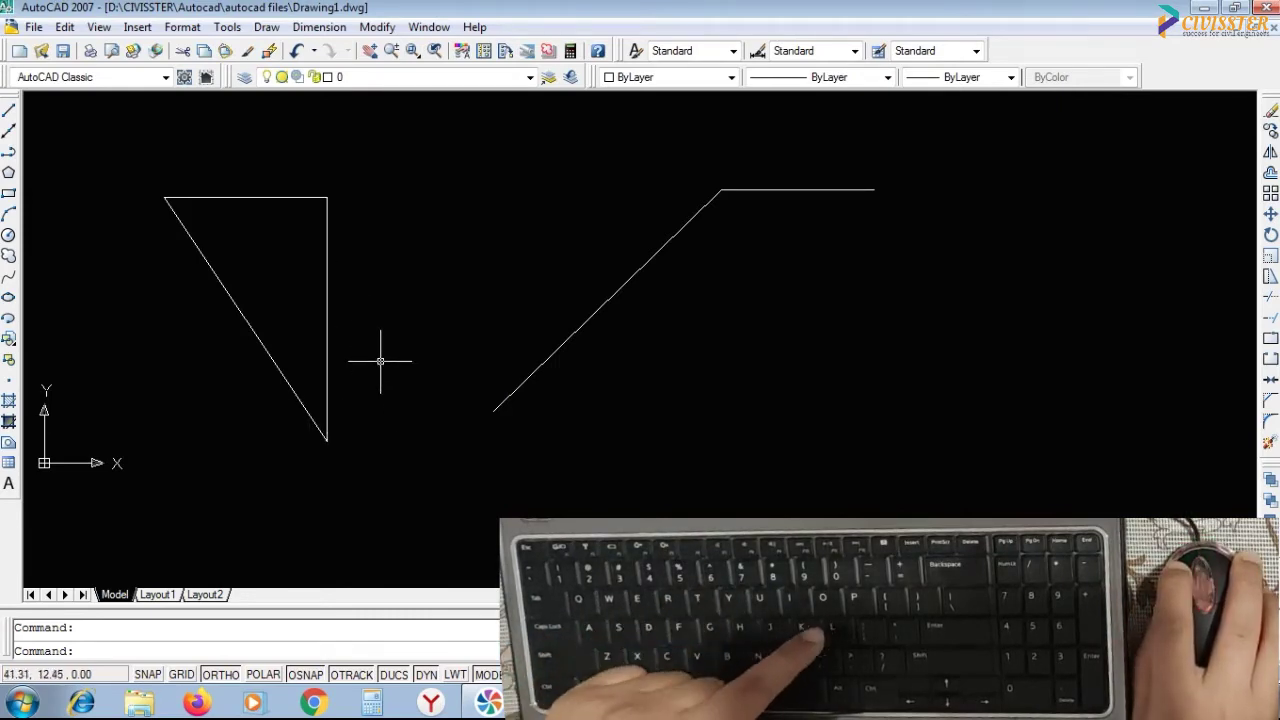
Draw a line from the midpoint of the triangle's vertical edge to the sloped line.
{"action": "type", "text": "l"}
{"action": "key", "text": "Return"}
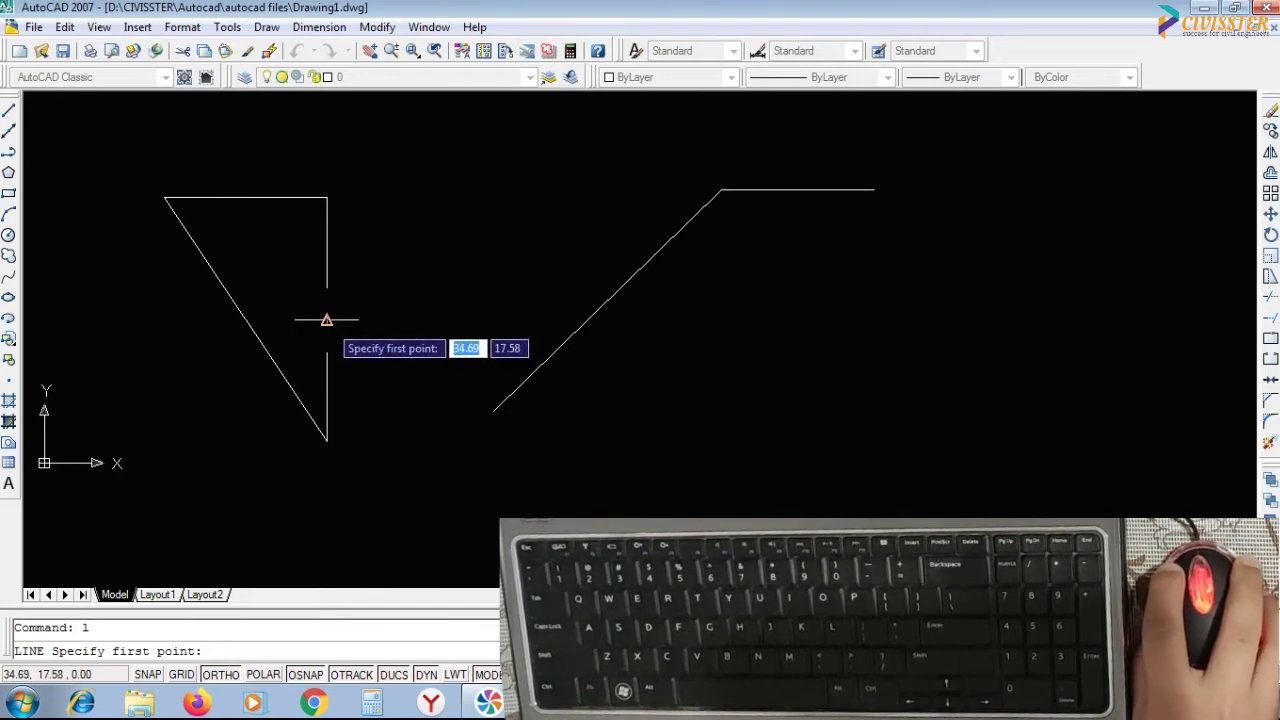
{"action": "left_click", "coordinate": [326, 320]}
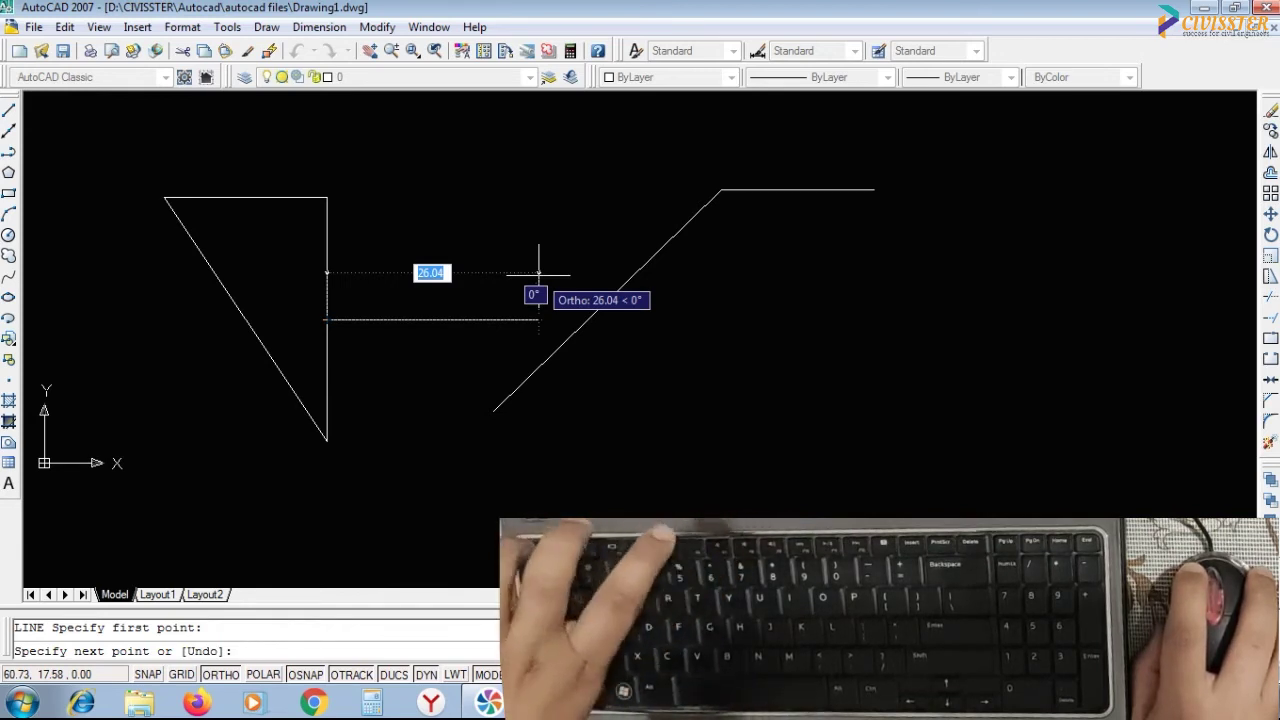
{"action": "key", "text": "F8"}
{"action": "key", "text": "F8"}
{"action": "key", "text": "F8"}
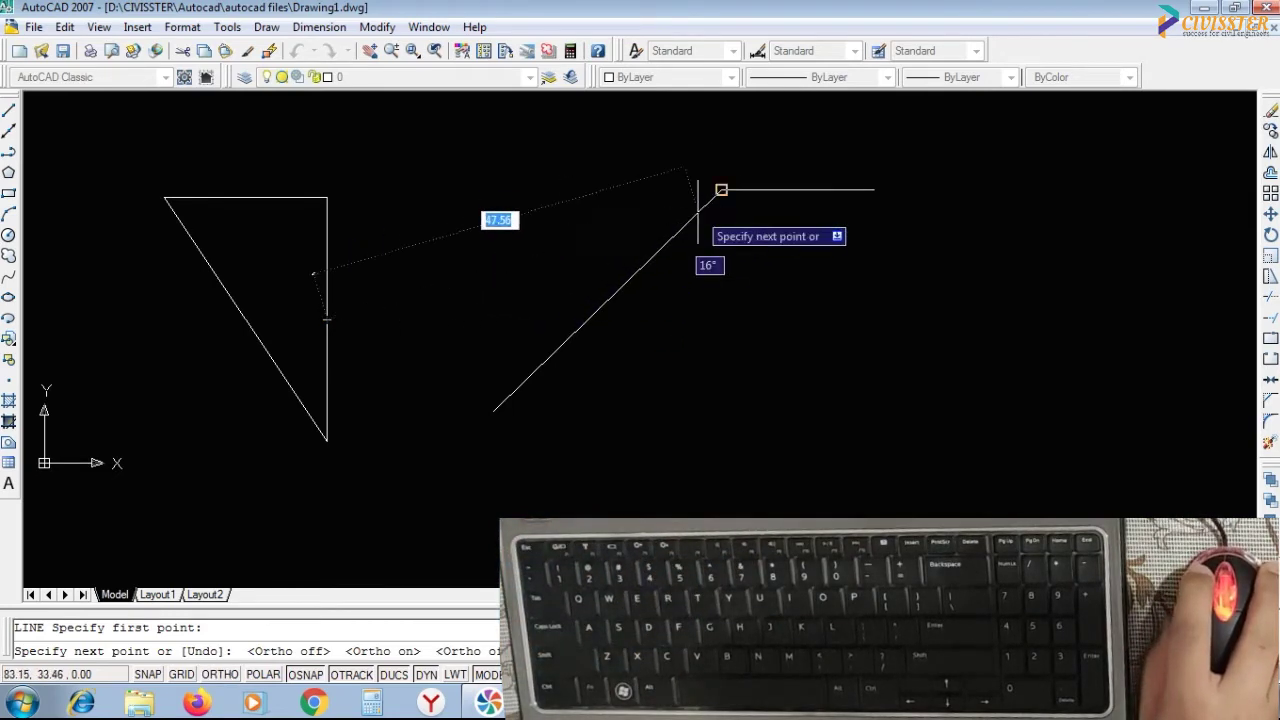
{"action": "left_click", "coordinate": [606, 301]}
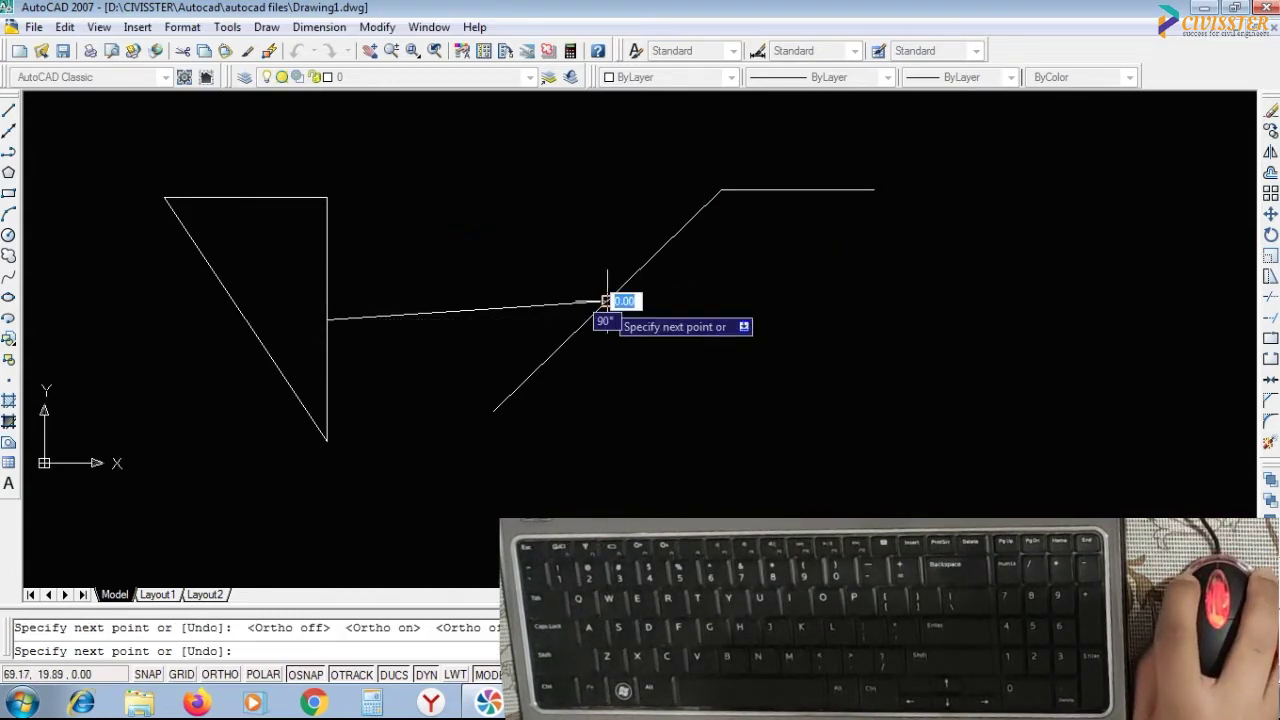
{"action": "key", "text": "Escape"}
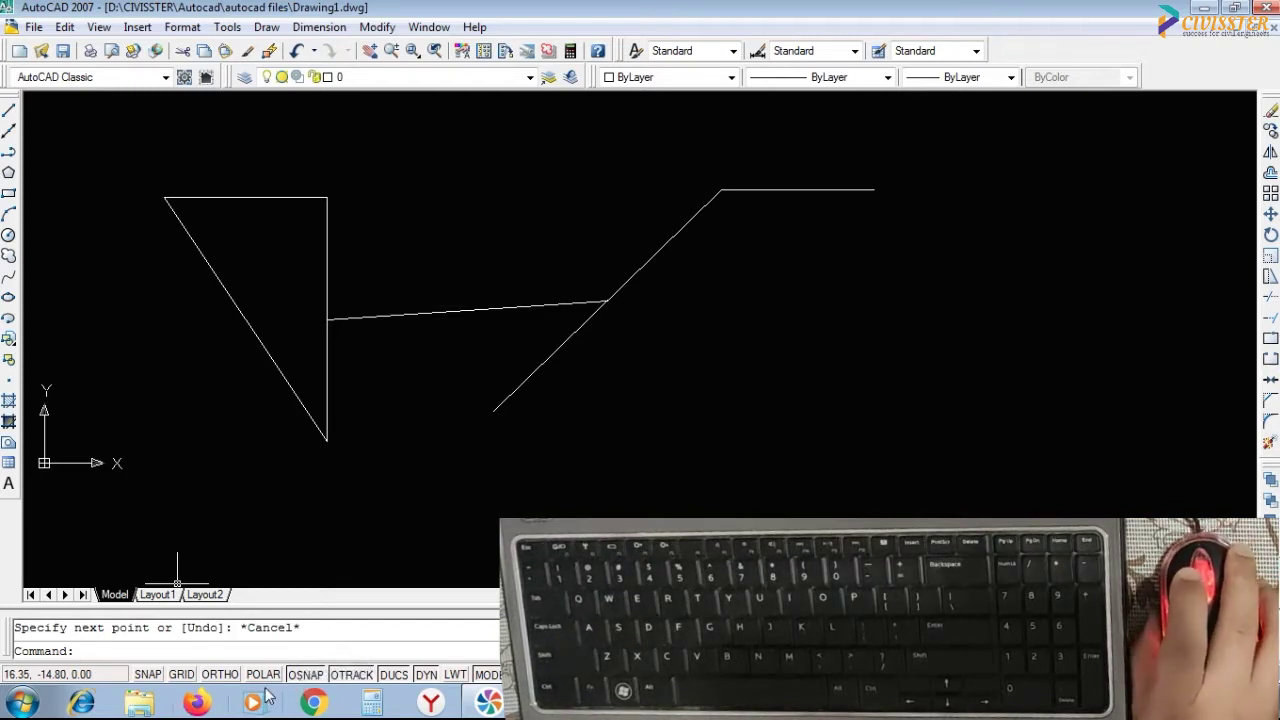
{"action": "right_click", "coordinate": [298, 680]}
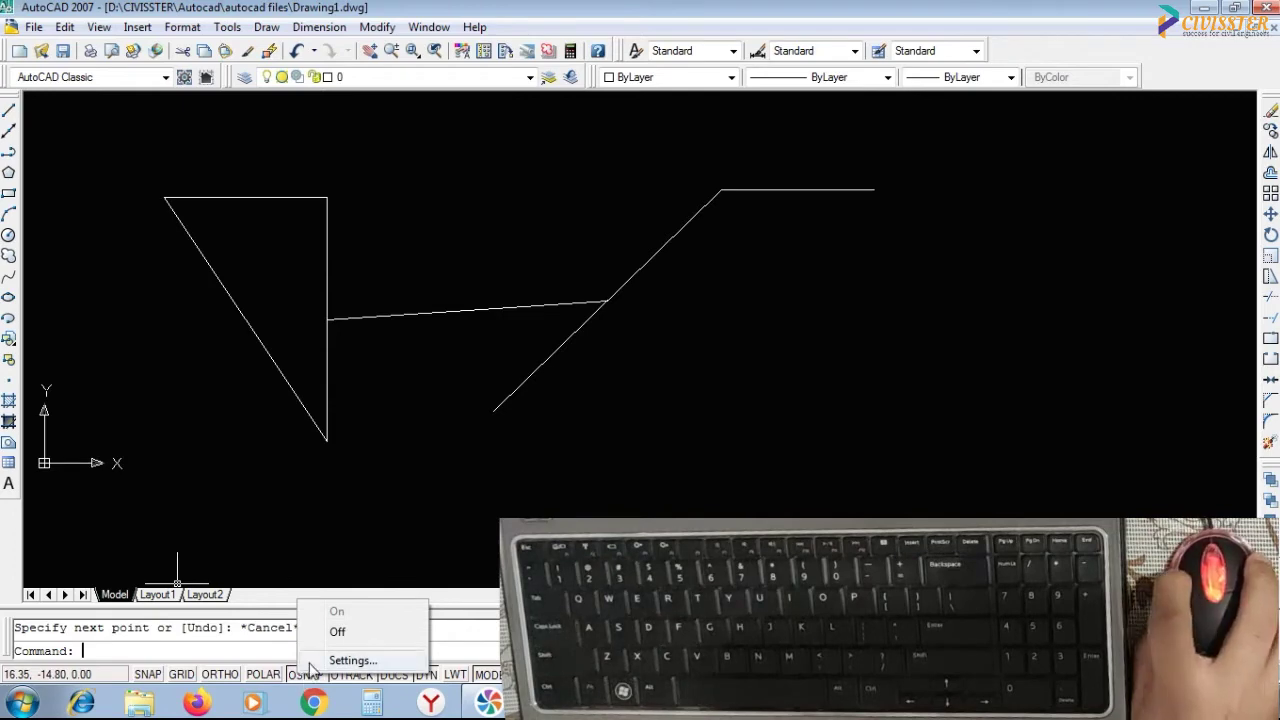
{"action": "left_click", "coordinate": [350, 660]}
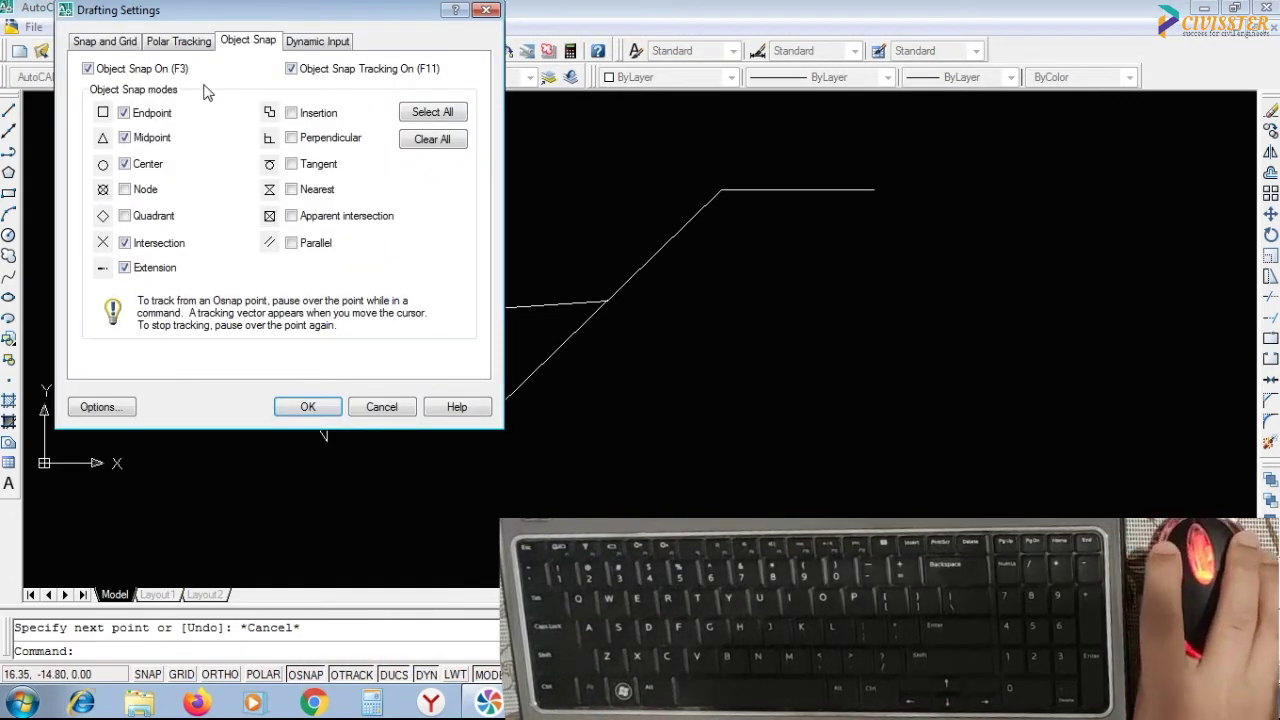
{"action": "left_click_drag", "start_coordinate": [265, 12], "coordinate": [398, 100]}
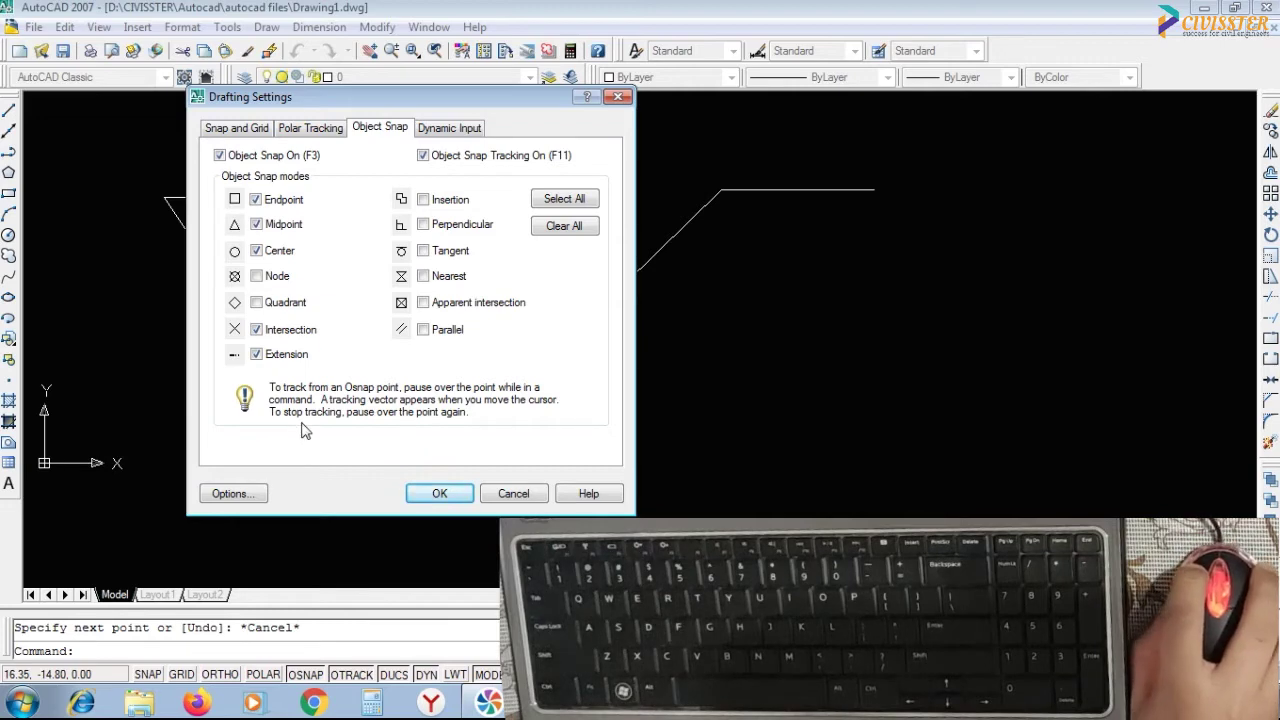
{"action": "left_click", "coordinate": [441, 495]}
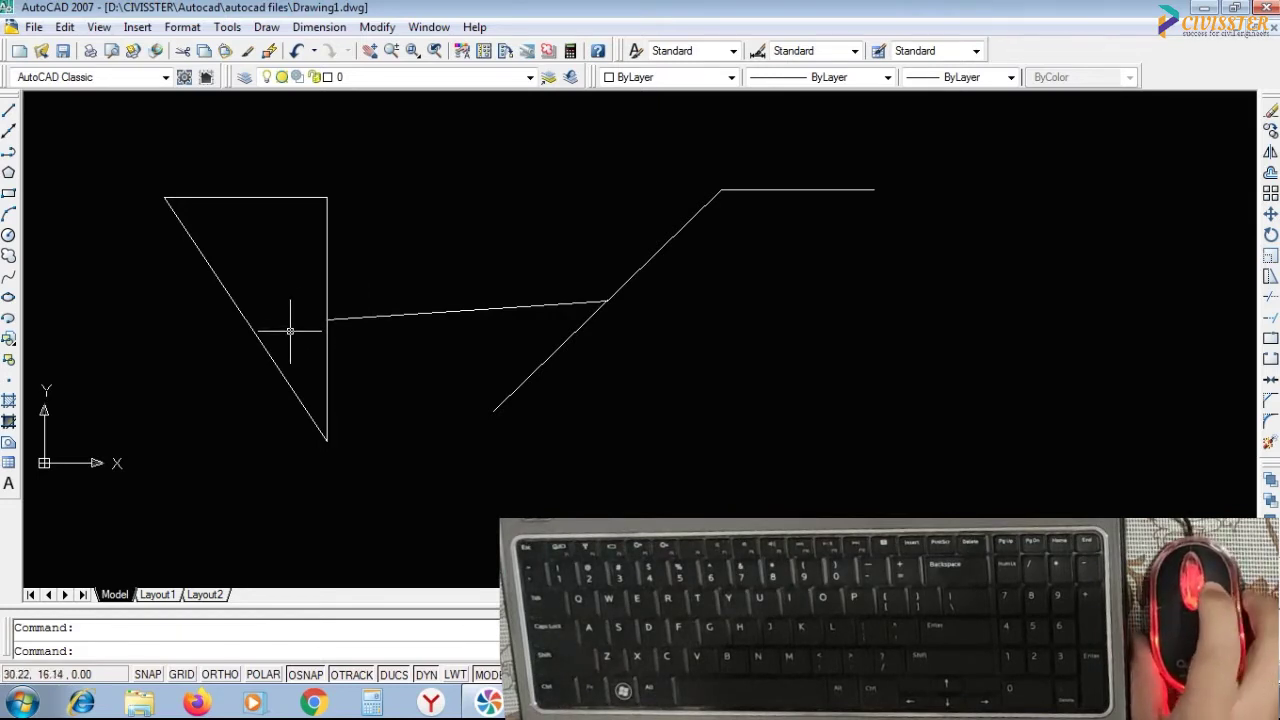
{"action": "scroll", "coordinate": [290, 330], "scroll_direction": "down", "scroll_amount": 1}
{"action": "scroll", "coordinate": [290, 330], "scroll_direction": "down", "scroll_amount": 2}
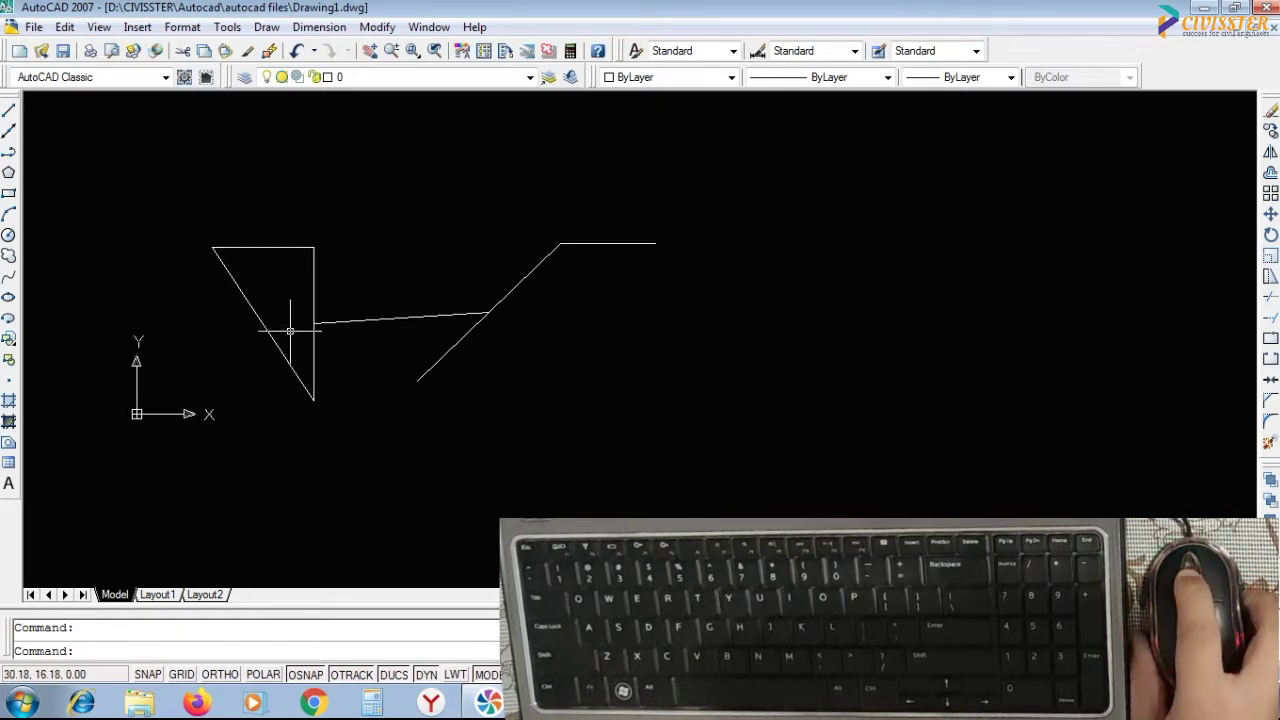
{"action": "scroll", "coordinate": [290, 330], "scroll_direction": "down", "scroll_amount": 1}
{"action": "scroll", "coordinate": [290, 330], "scroll_direction": "up", "scroll_amount": 1}
{"action": "scroll", "coordinate": [290, 330], "scroll_direction": "up", "scroll_amount": 2}
{"action": "scroll", "coordinate": [290, 330], "scroll_direction": "up", "scroll_amount": 3}
{"action": "scroll", "coordinate": [290, 330], "scroll_direction": "up", "scroll_amount": 1}
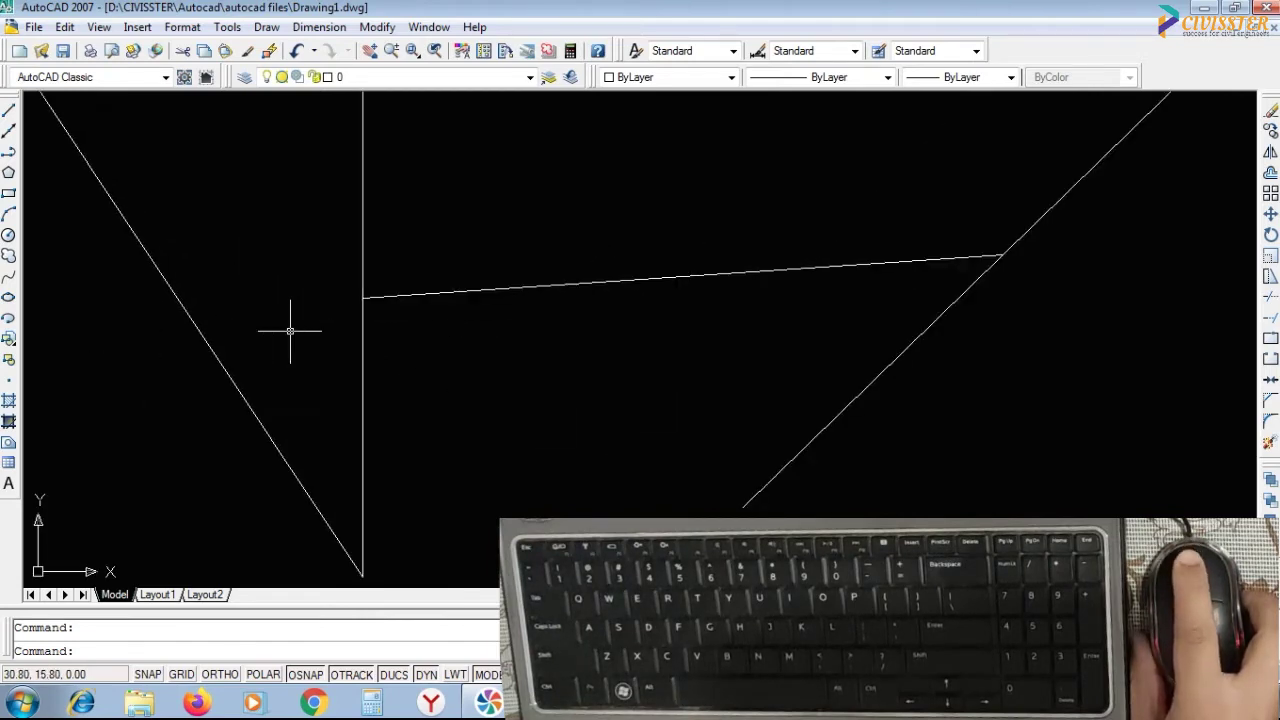
{"action": "scroll", "coordinate": [309, 333], "scroll_direction": "down", "scroll_amount": 2}
{"action": "scroll", "coordinate": [309, 333], "scroll_direction": "down", "scroll_amount": 2}
{"action": "scroll", "coordinate": [309, 333], "scroll_direction": "down", "scroll_amount": 2}
{"action": "scroll", "coordinate": [309, 333], "scroll_direction": "down", "scroll_amount": 2}
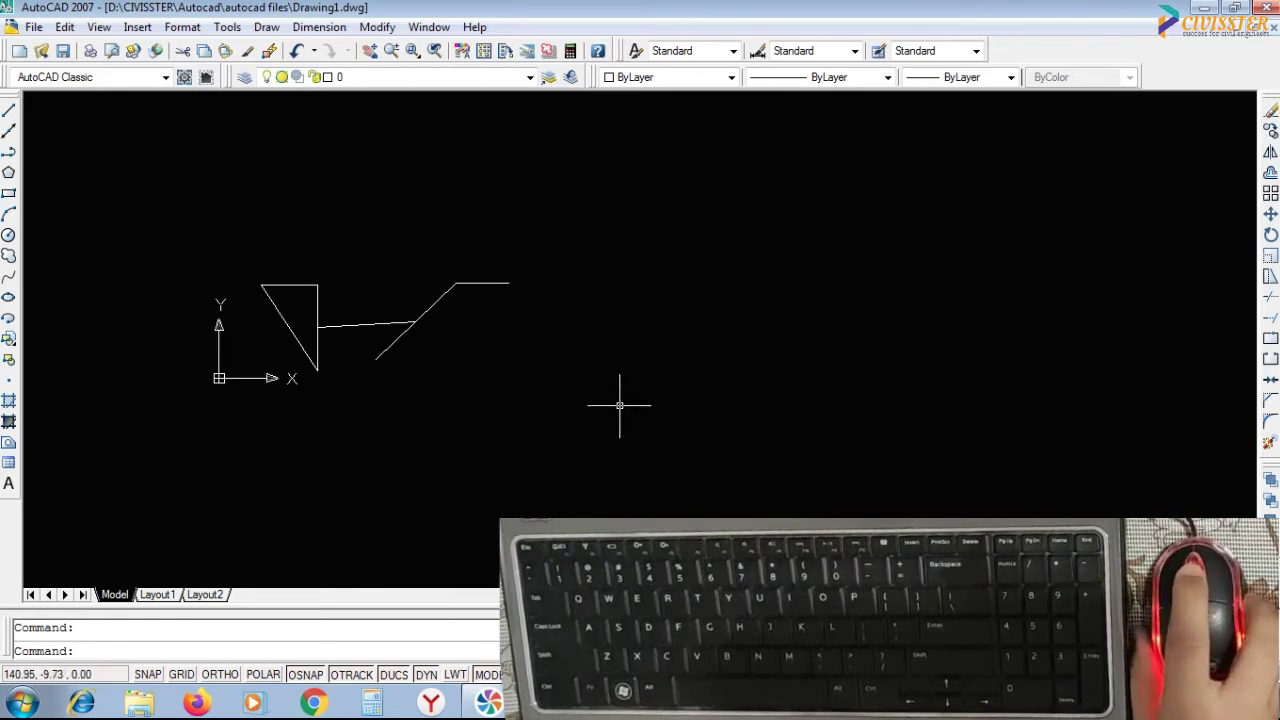
{"action": "scroll", "coordinate": [619, 406], "scroll_direction": "down", "scroll_amount": 2}
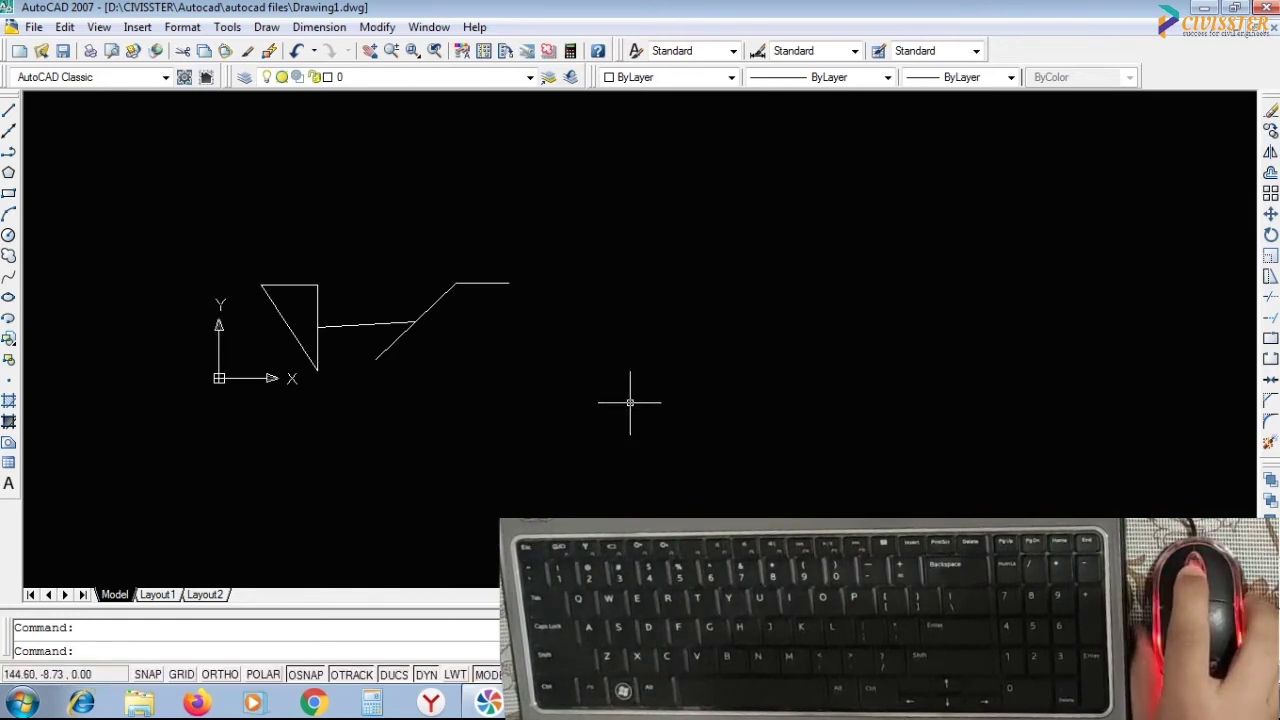
{"action": "scroll", "coordinate": [590, 408], "scroll_direction": "up", "scroll_amount": 2}
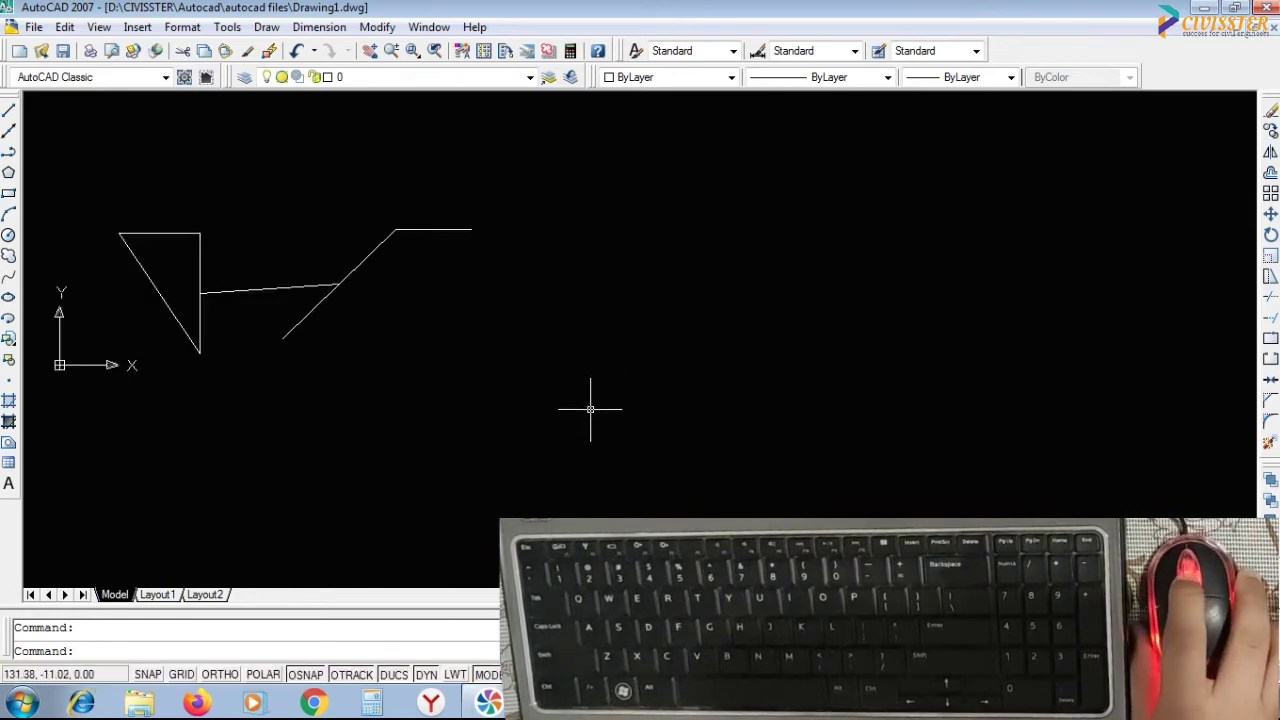
{"action": "scroll", "coordinate": [590, 408], "scroll_direction": "up", "scroll_amount": 1}
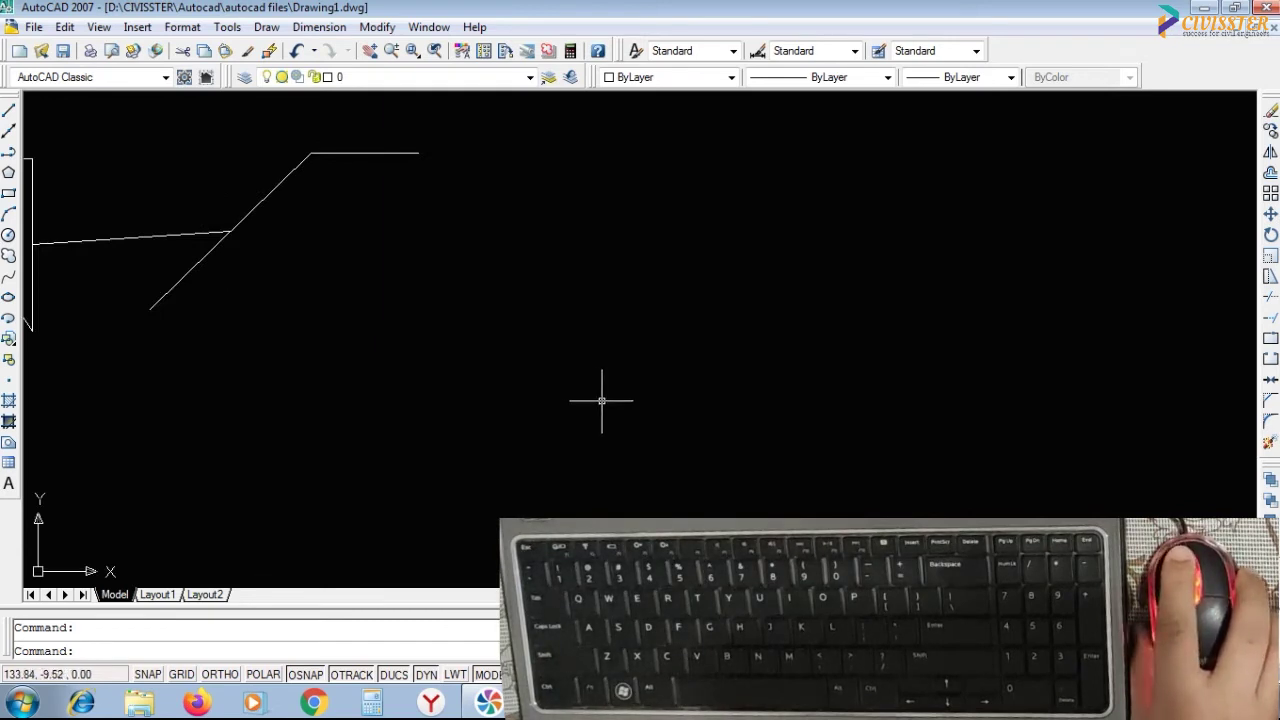
{"action": "scroll", "coordinate": [601, 401], "scroll_direction": "down", "scroll_amount": 2}
{"action": "scroll", "coordinate": [601, 401], "scroll_direction": "down", "scroll_amount": 2}
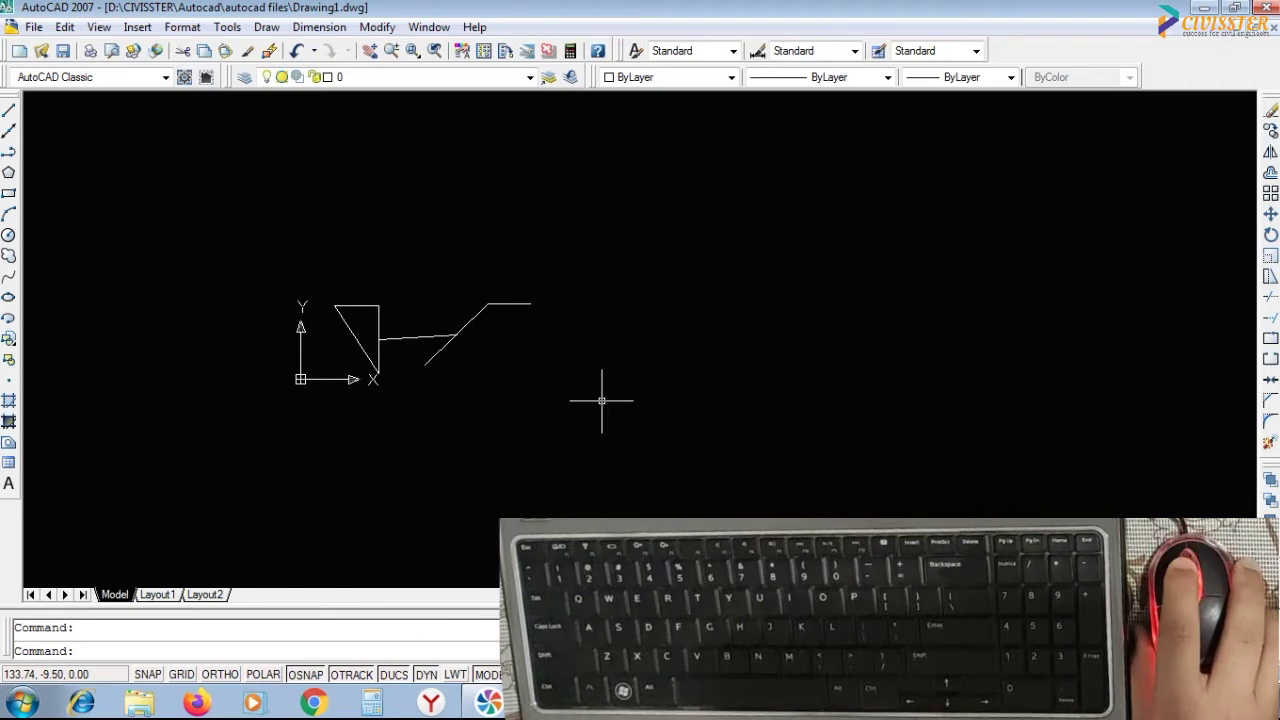
{"action": "scroll", "coordinate": [578, 286], "scroll_direction": "up", "scroll_amount": 1}
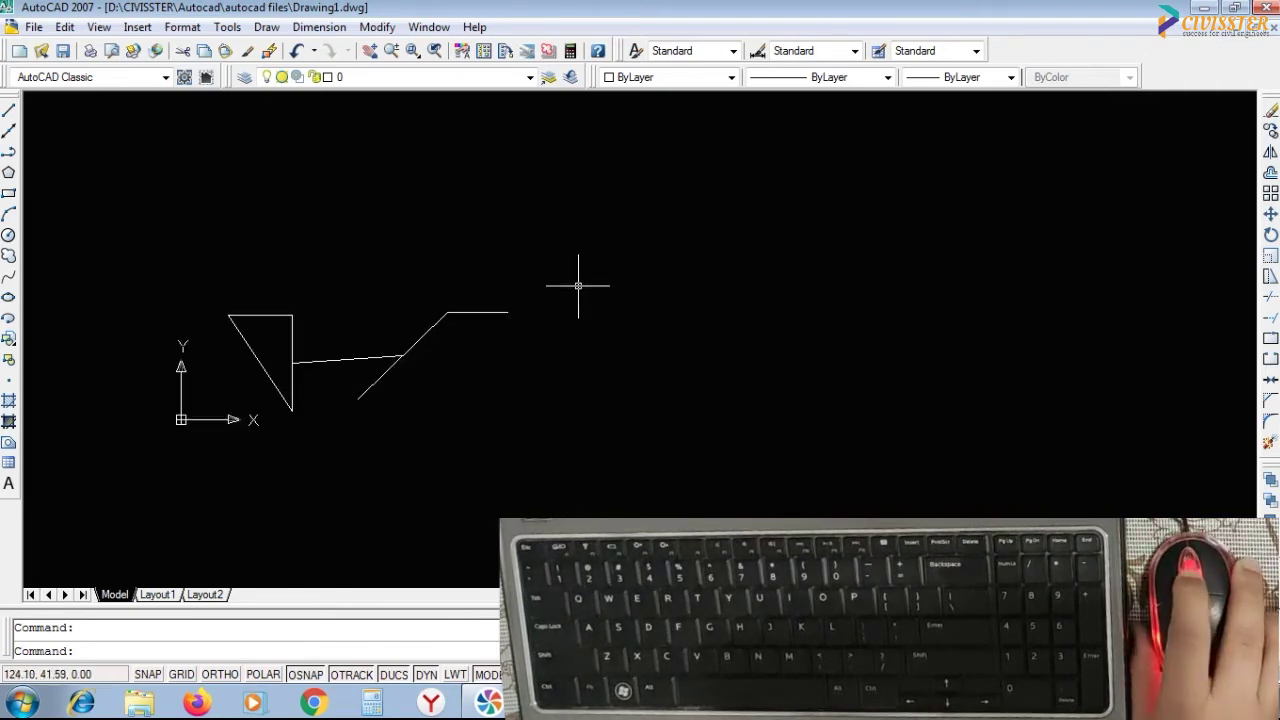
{"action": "scroll", "coordinate": [579, 280], "scroll_direction": "up", "scroll_amount": 2}
{"action": "scroll", "coordinate": [580, 277], "scroll_direction": "down", "scroll_amount": 3}
{"action": "scroll", "coordinate": [580, 277], "scroll_direction": "up", "scroll_amount": 2}
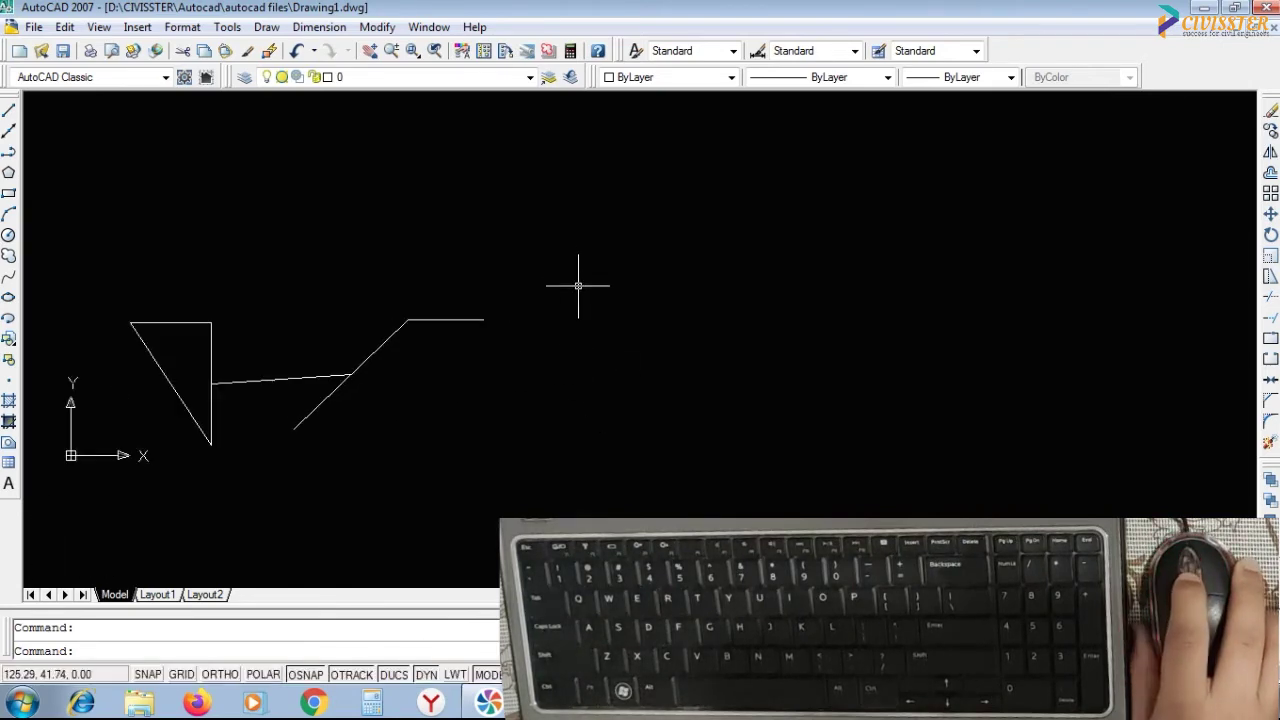
{"action": "scroll", "coordinate": [511, 277], "scroll_direction": "up", "scroll_amount": 1}
{"action": "middle_click_drag", "start_coordinate": [511, 277], "coordinate": [644, 260]}
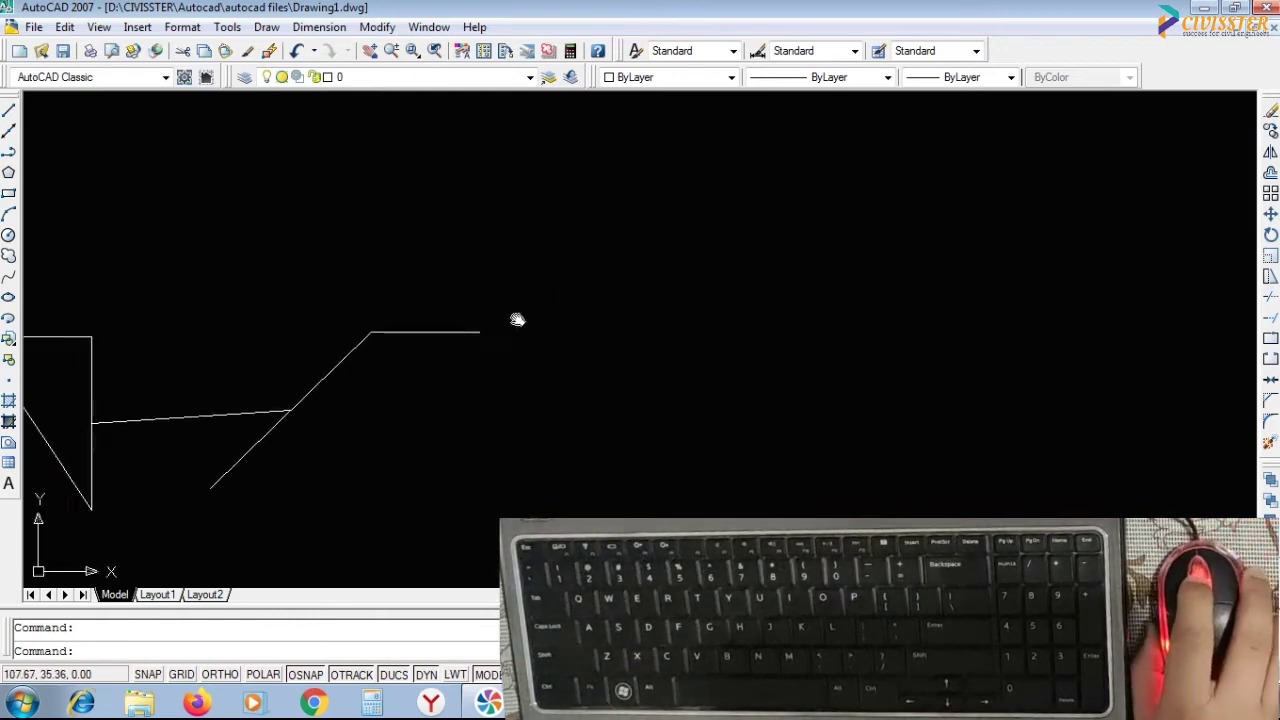
{"action": "scroll", "coordinate": [607, 351], "scroll_direction": "up", "scroll_amount": 2}
{"action": "scroll", "coordinate": [545, 288], "scroll_direction": "down", "scroll_amount": 2}
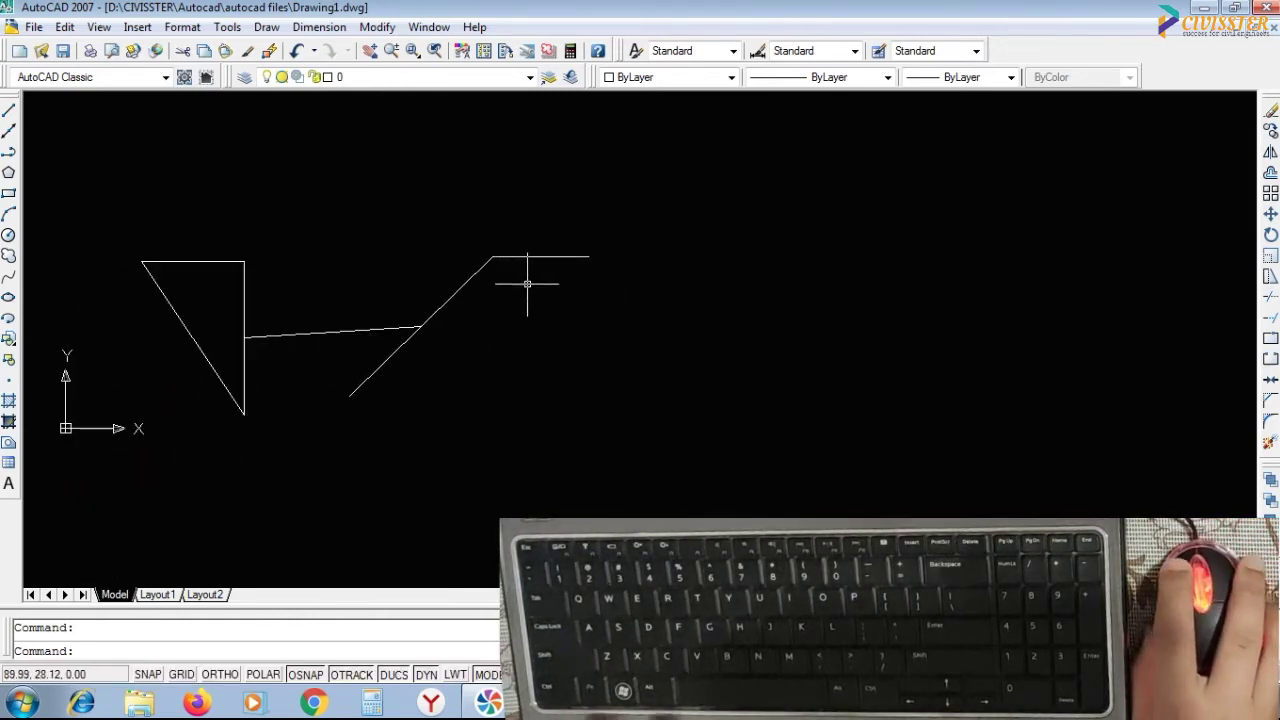
Delete the short horizontal top segment with ERASE, leaving only the diagonal line.
{"action": "type", "text": "e"}
{"action": "key", "text": "space"}
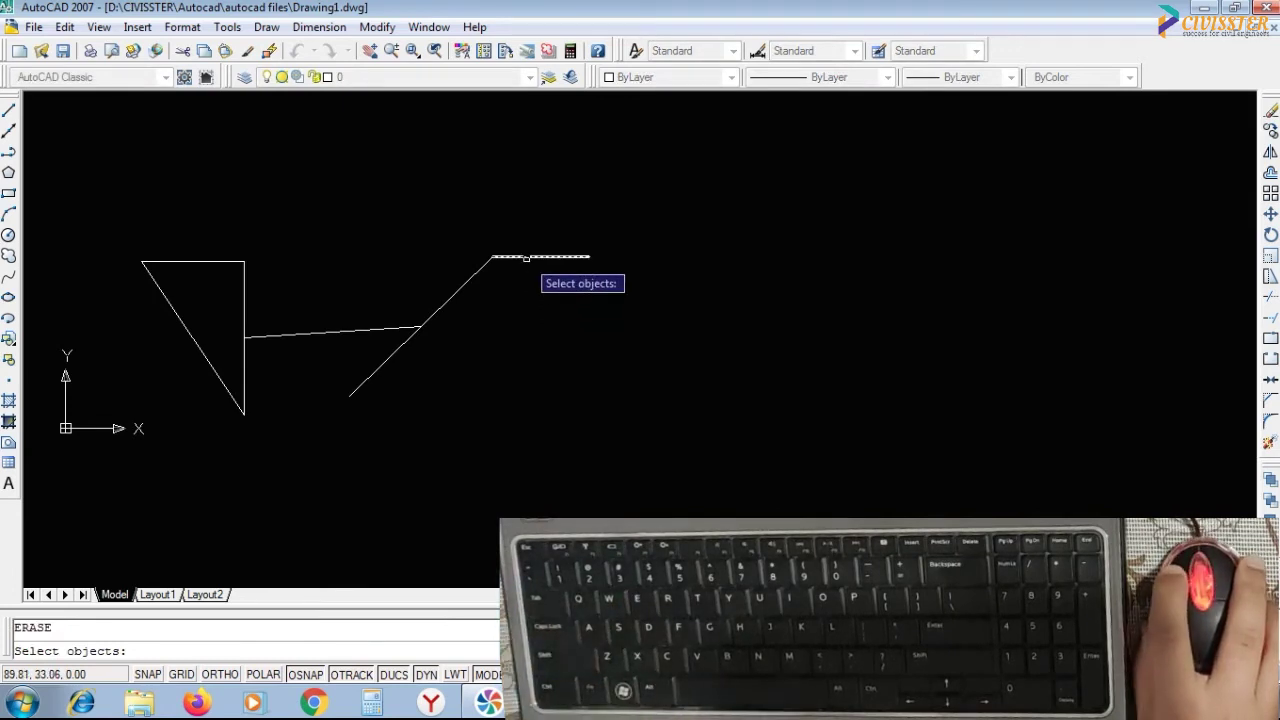
{"action": "left_click", "coordinate": [526, 258]}
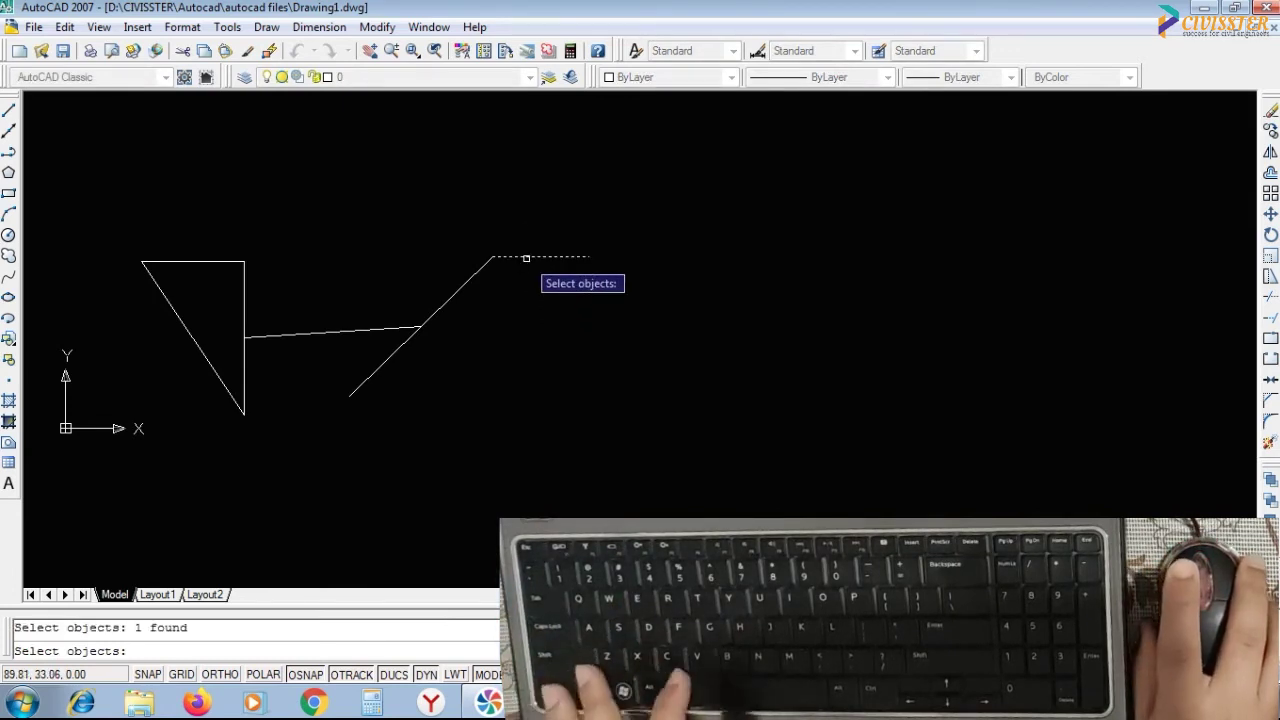
{"action": "key", "text": "space"}
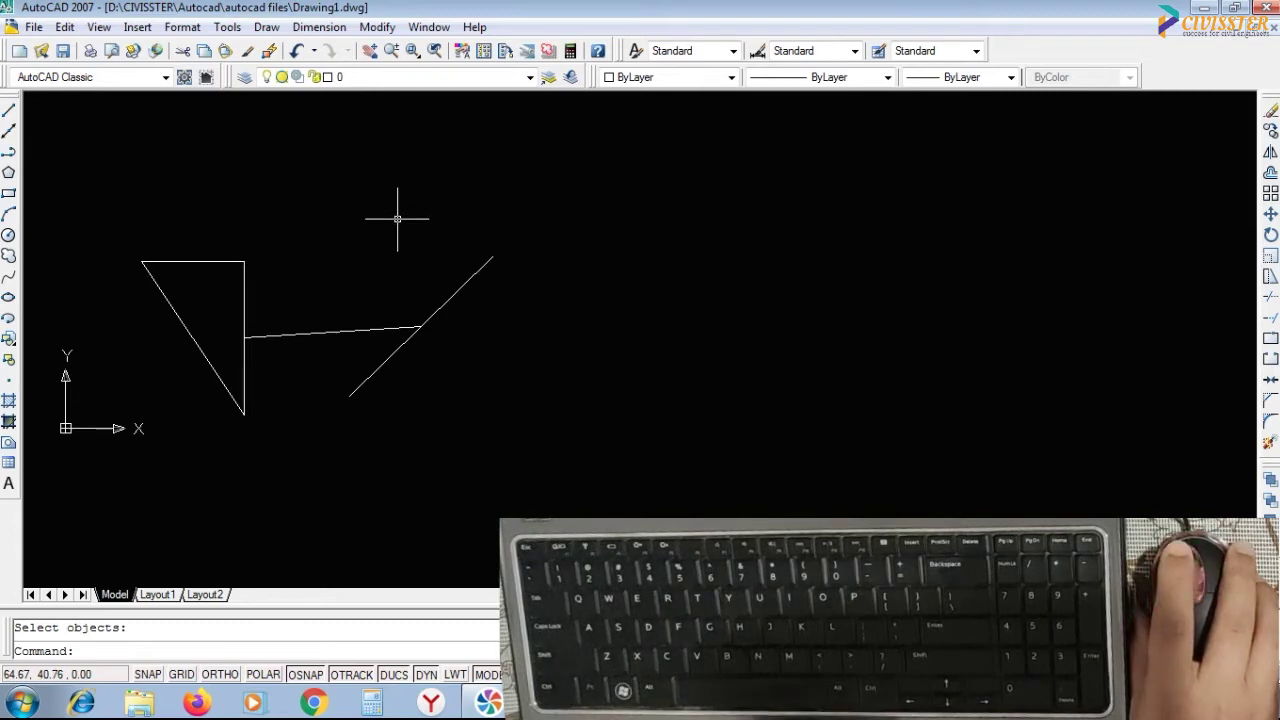
Offset the triangle's vertical edge 5 units to the right.
{"action": "type", "text": "o"}
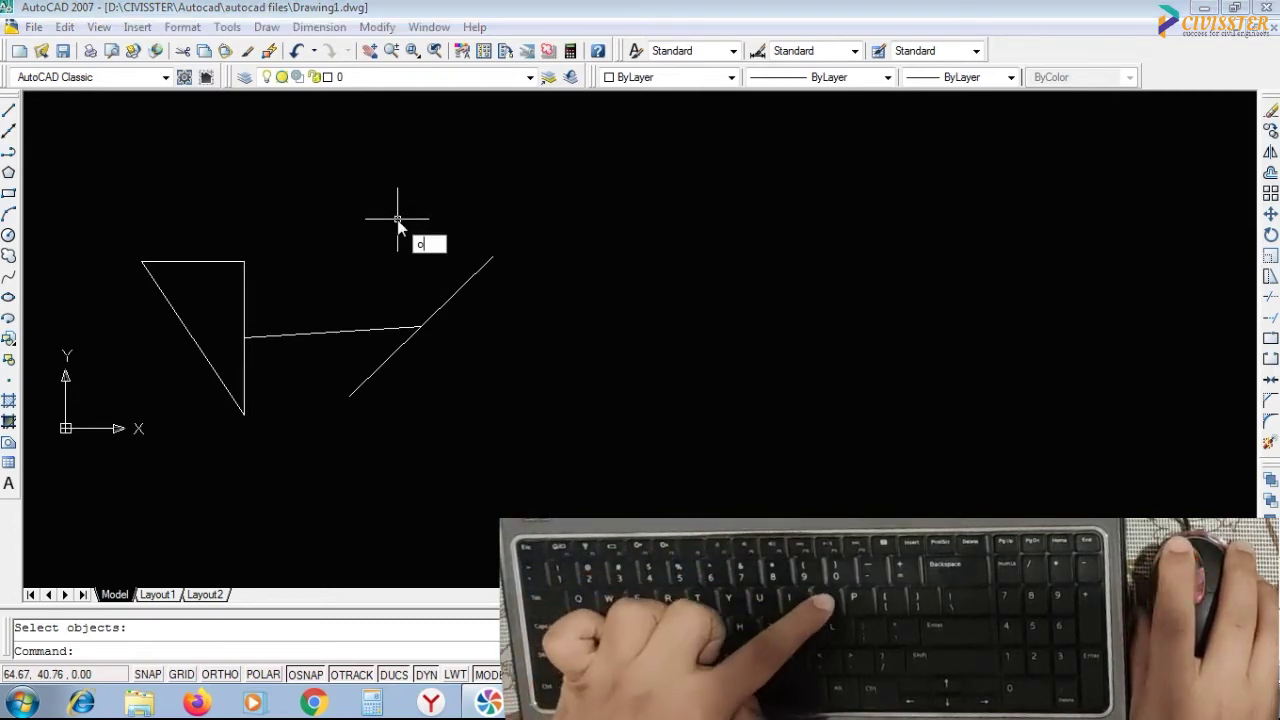
{"action": "key", "text": "Return"}
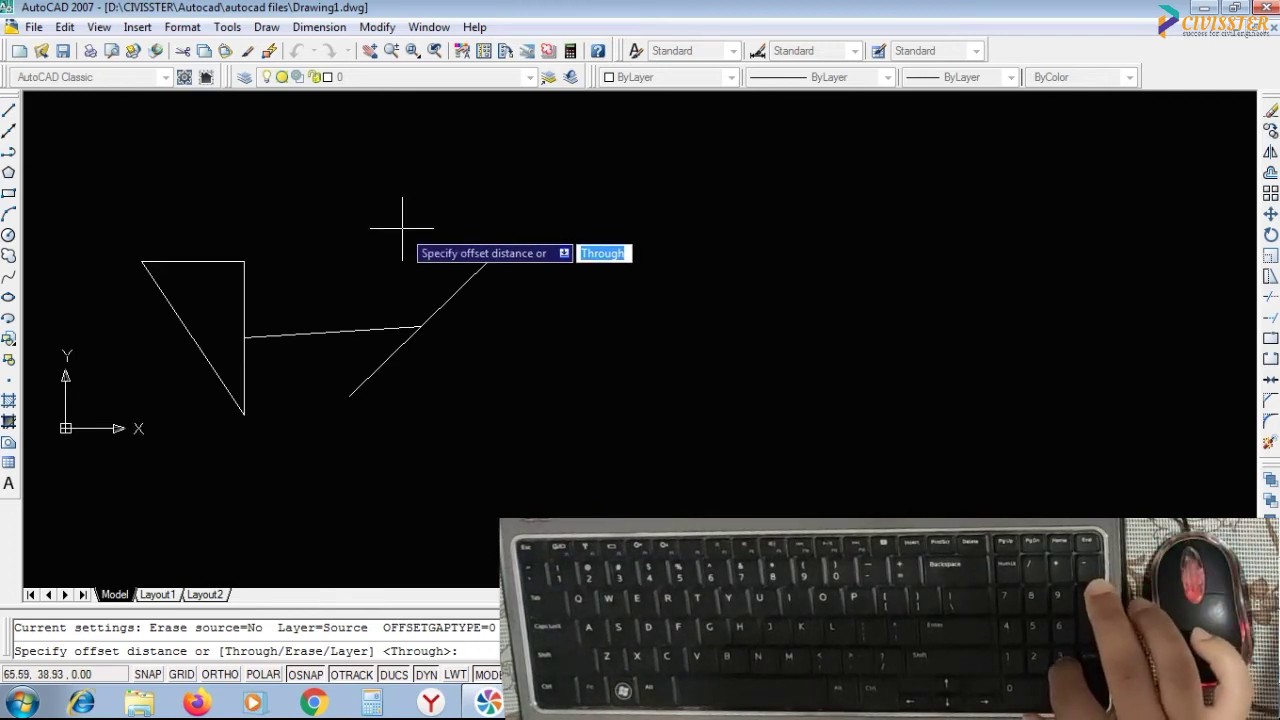
{"action": "type", "text": "5"}
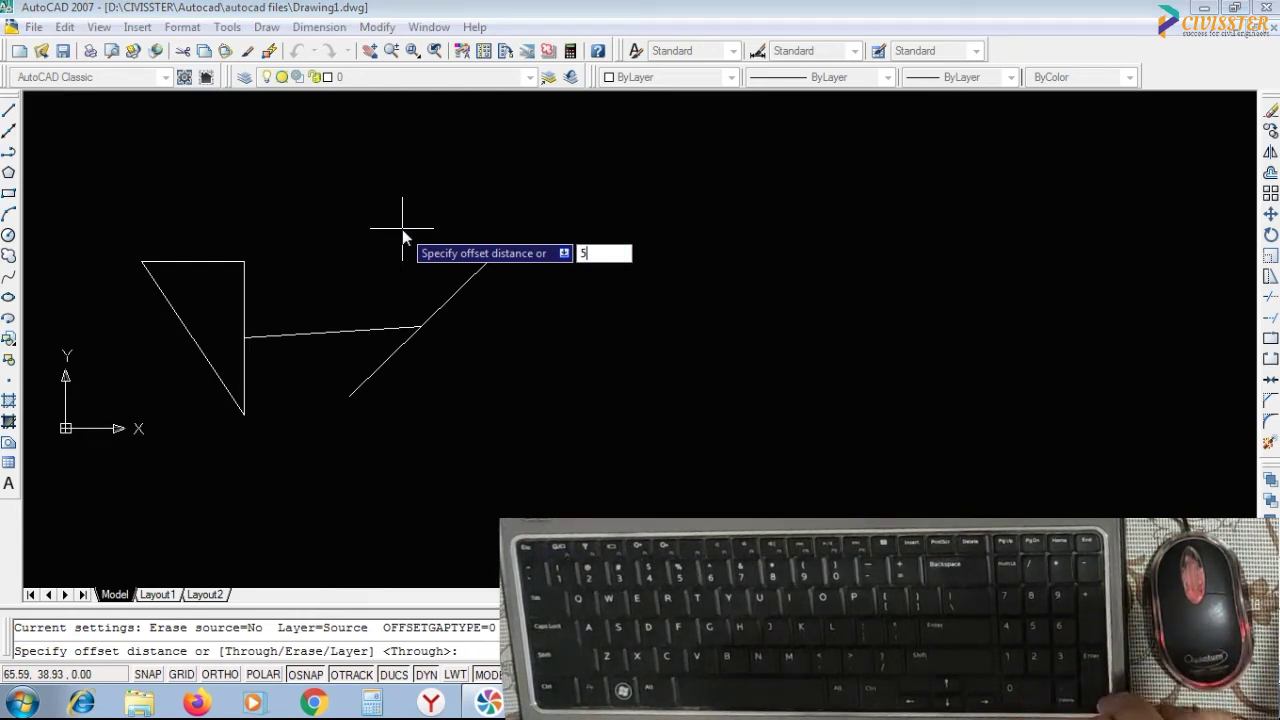
{"action": "key", "text": "Return"}
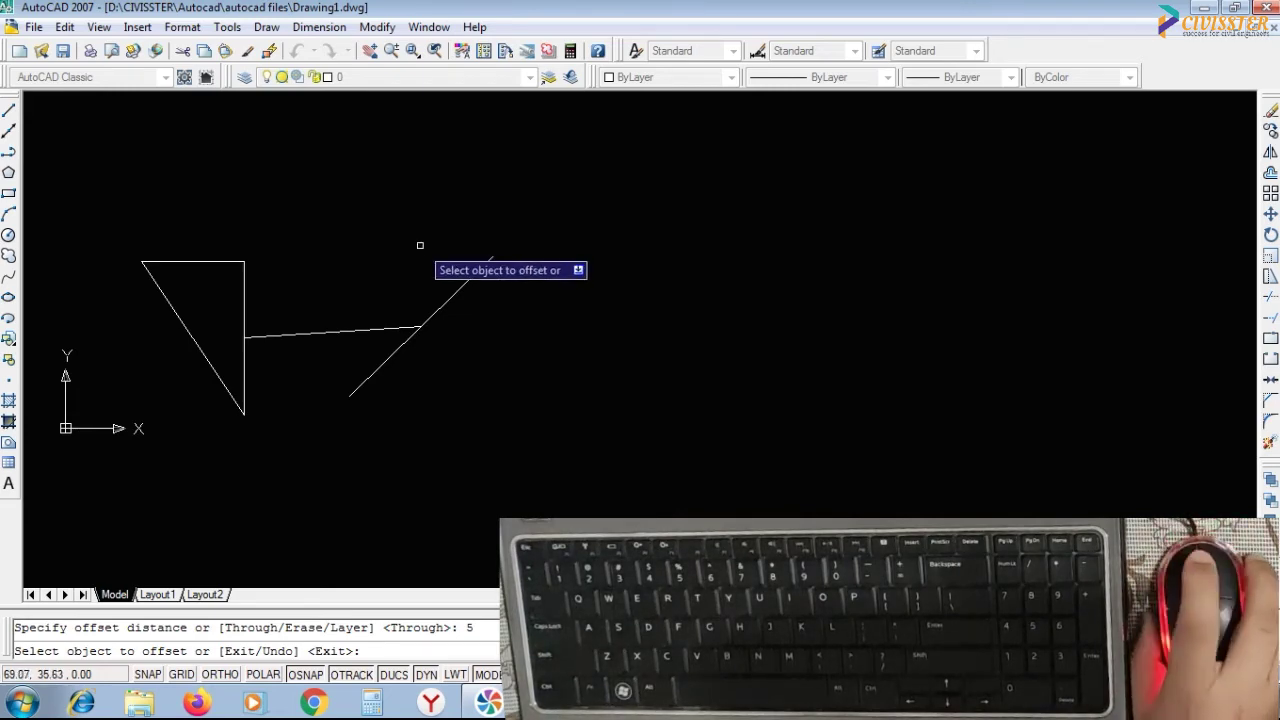
{"action": "left_click", "coordinate": [243, 301]}
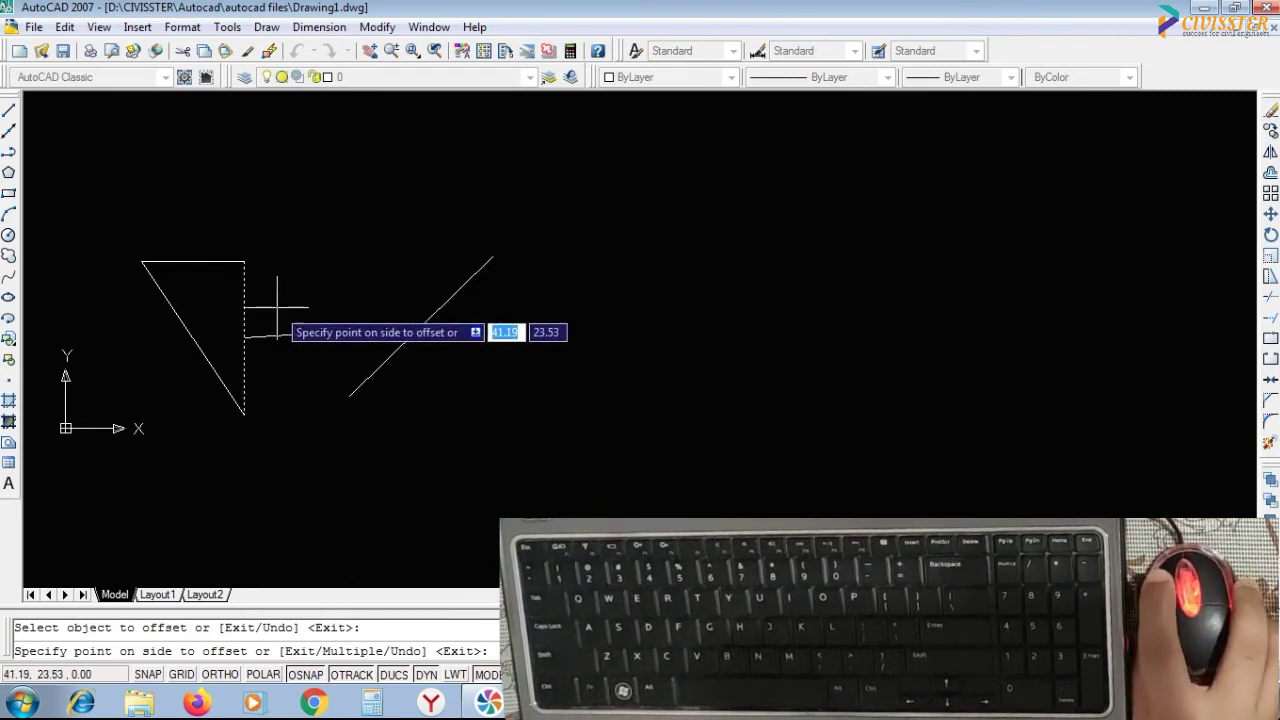
{"action": "left_click", "coordinate": [277, 308]}
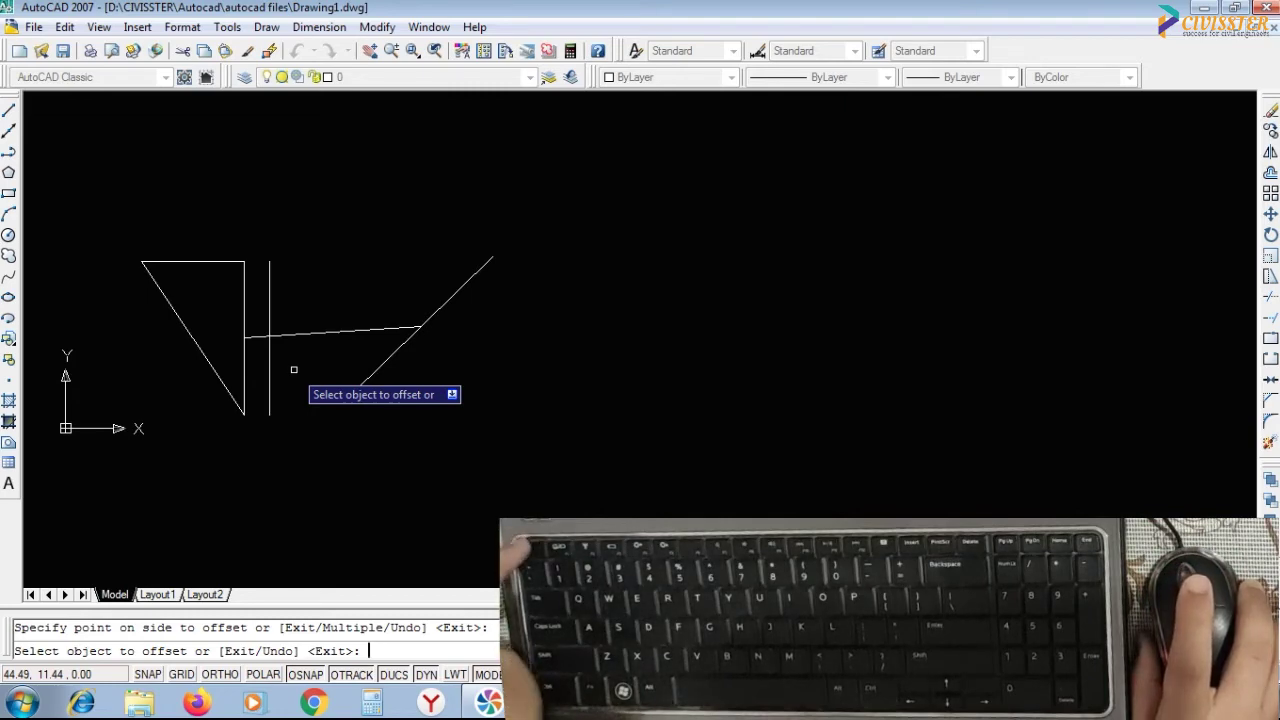
{"action": "key", "text": "Escape"}
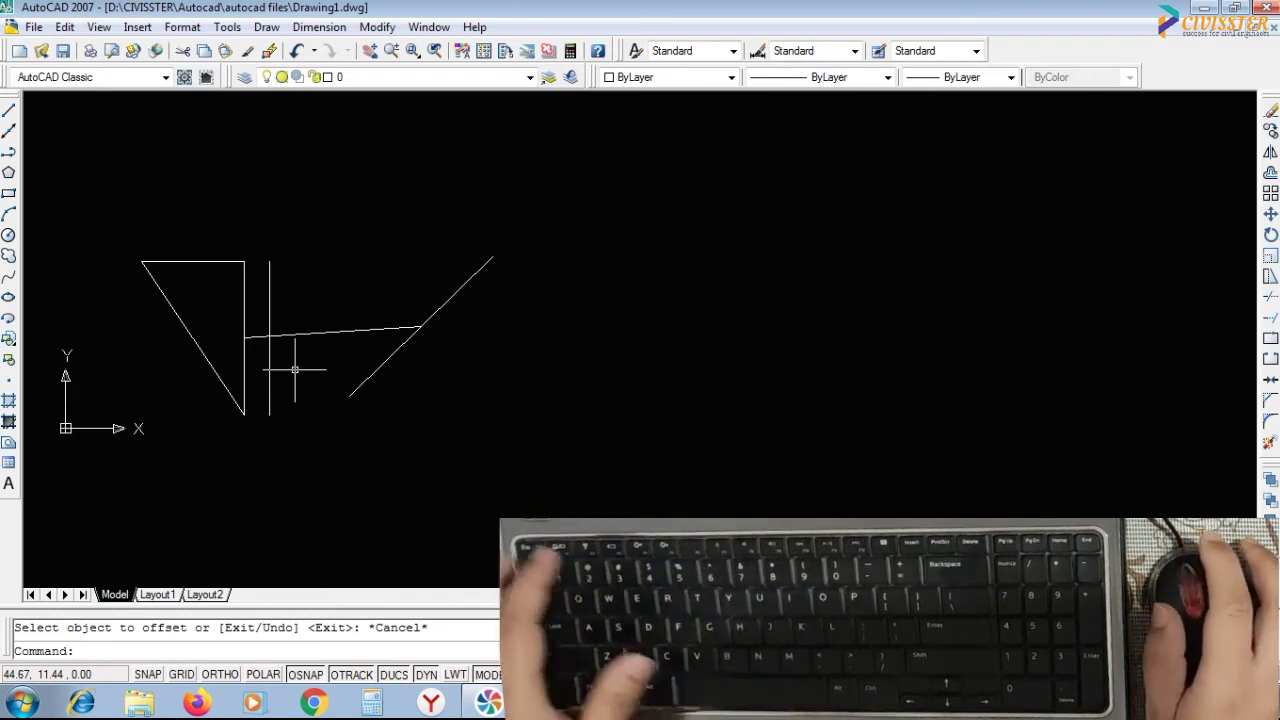
Offset the sloped line 48.47 units up-left using a picked distance, then pan to show it.
{"action": "key", "text": "Escape"}
{"action": "type", "text": "o"}
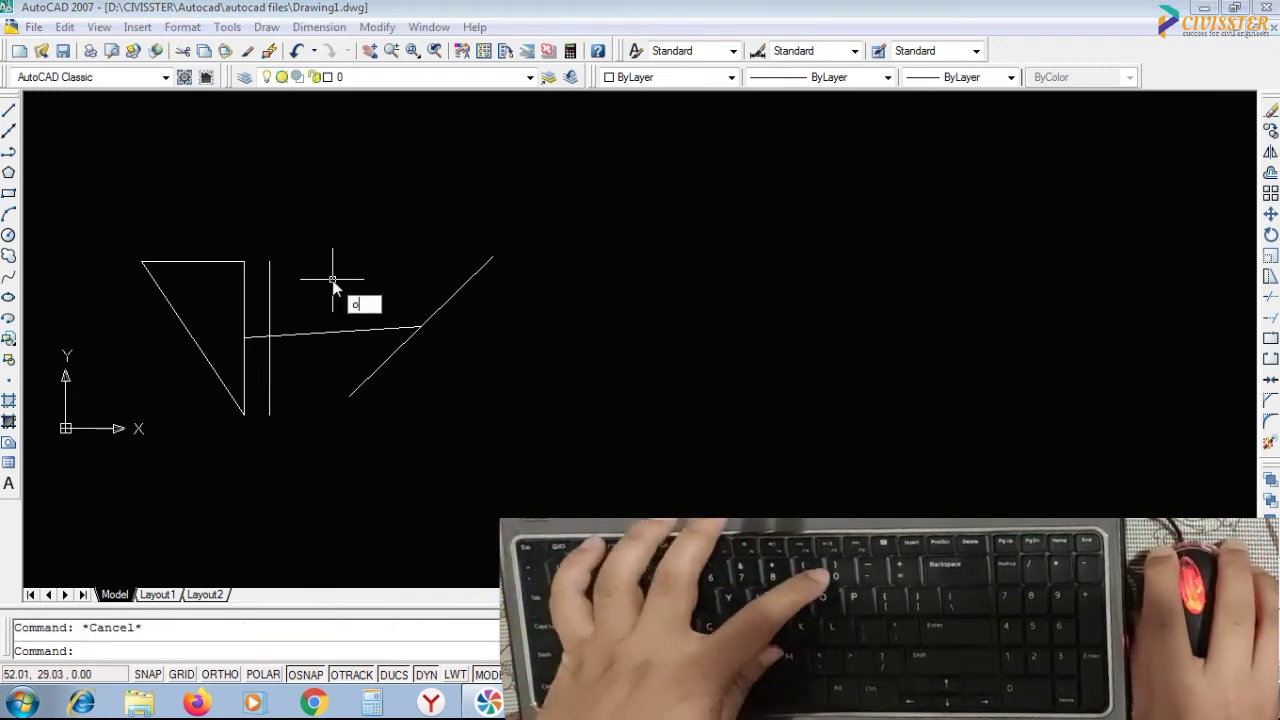
{"action": "key", "text": "Return"}
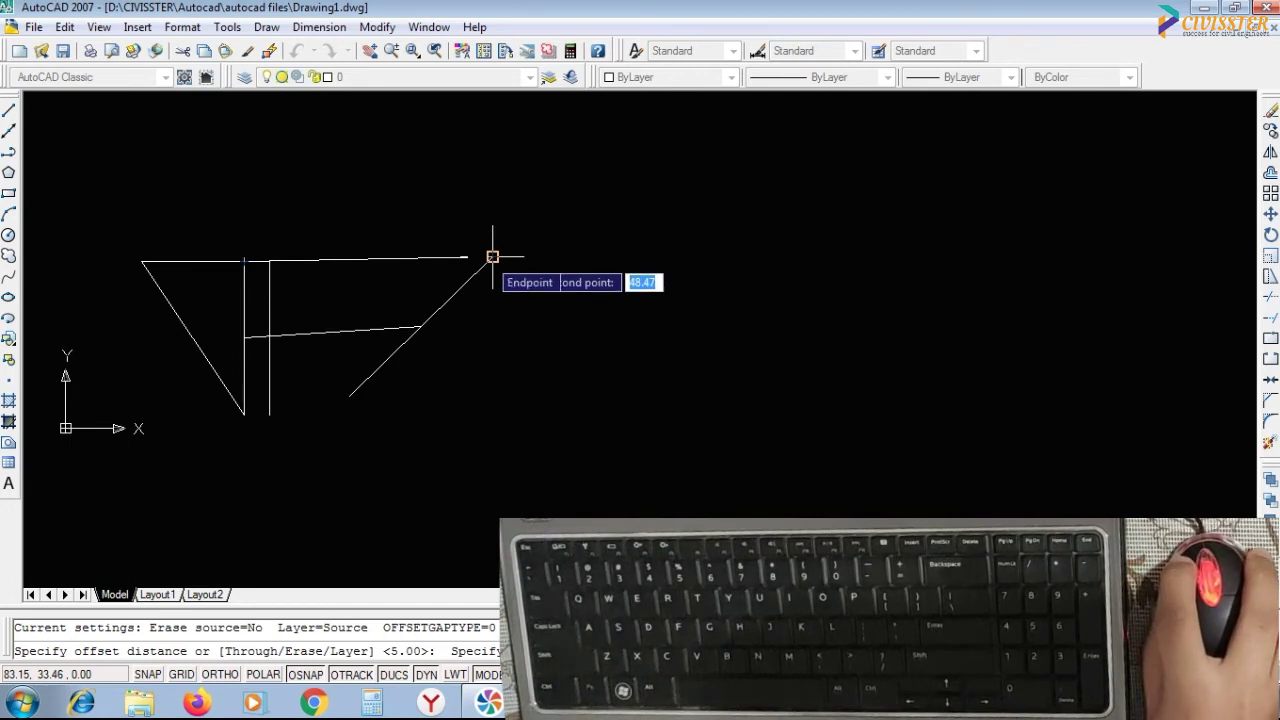
{"action": "left_click", "coordinate": [492, 257]}
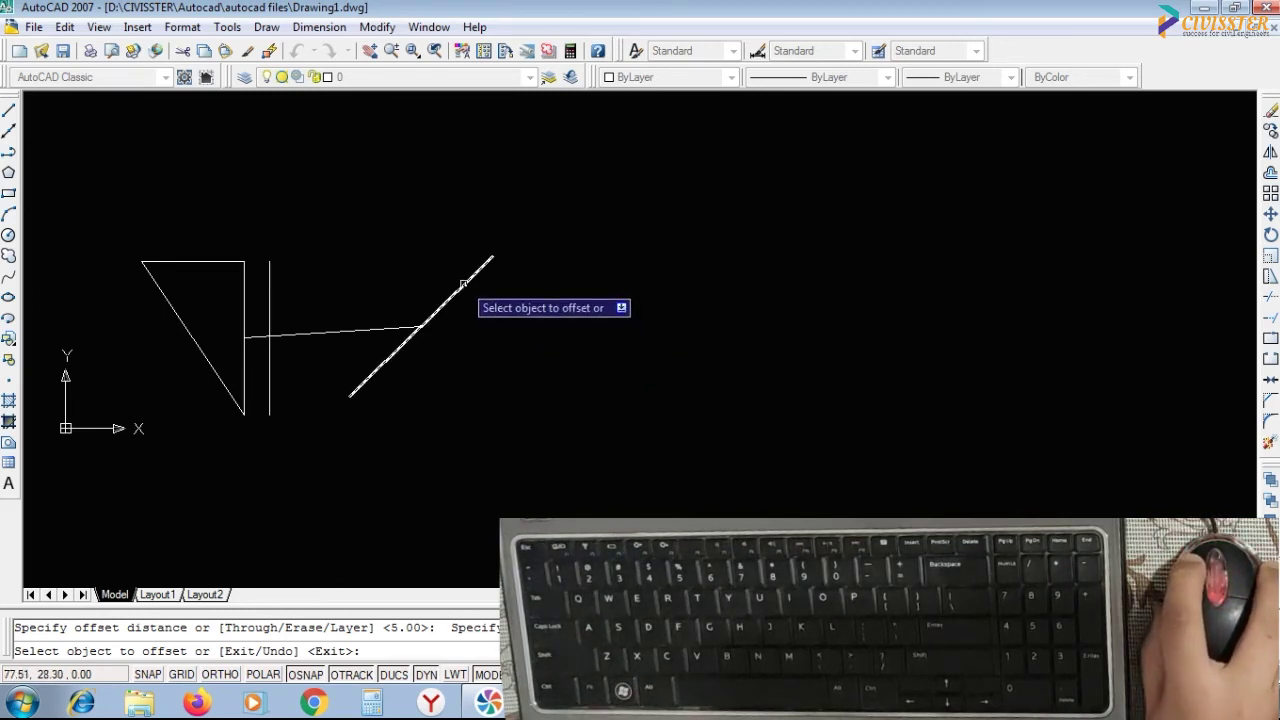
{"action": "left_click", "coordinate": [462, 285]}
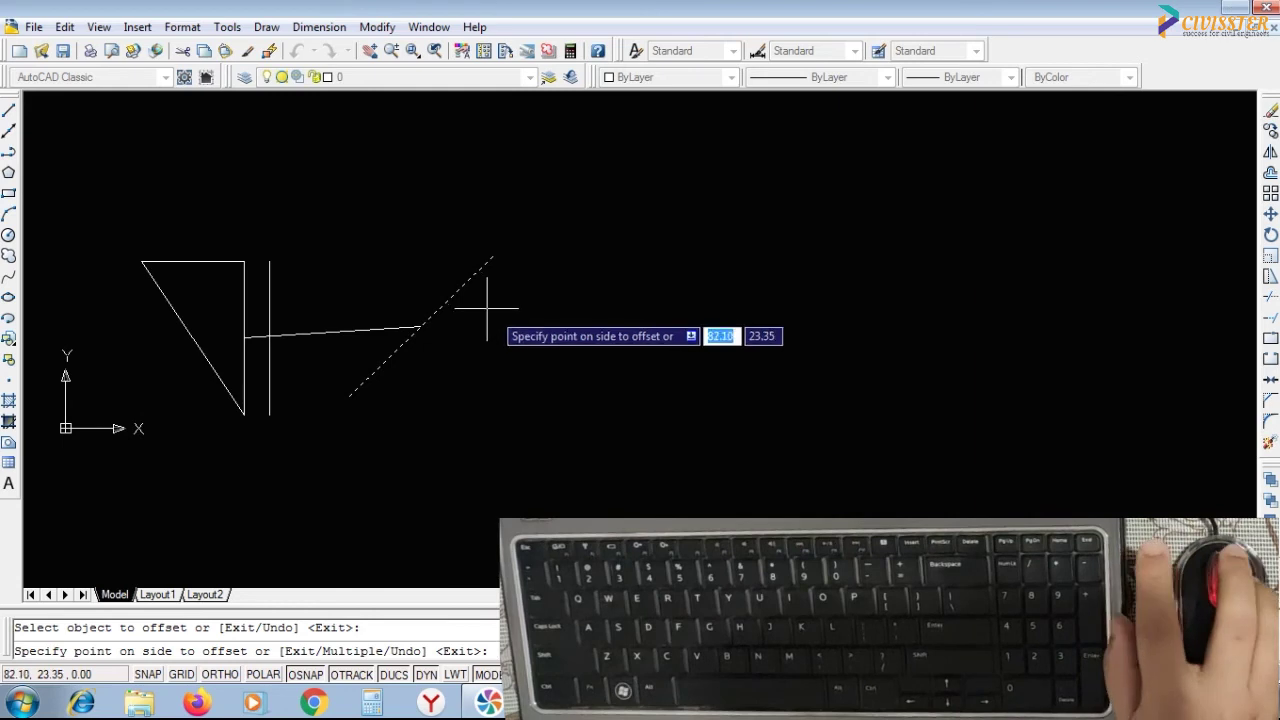
{"action": "left_click", "coordinate": [196, 159]}
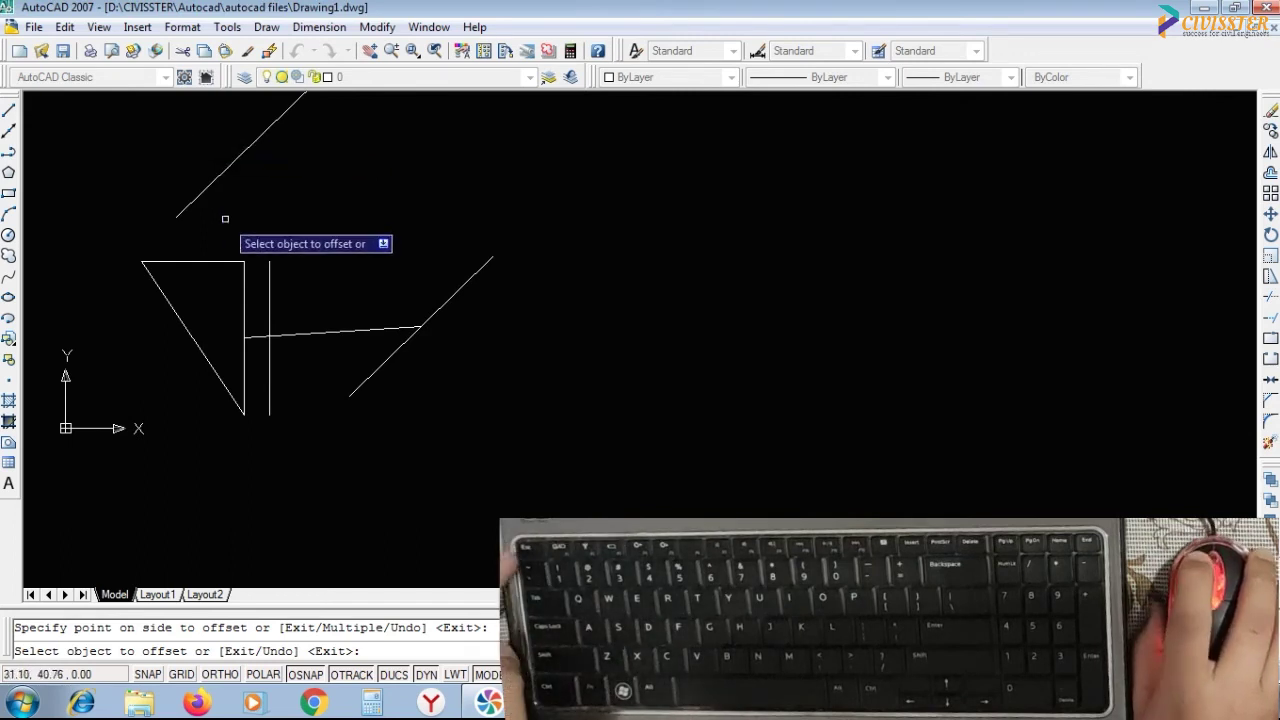
{"action": "key", "text": "Escape"}
{"action": "middle_click_drag", "start_coordinate": [268, 160], "coordinate": [241, 265]}
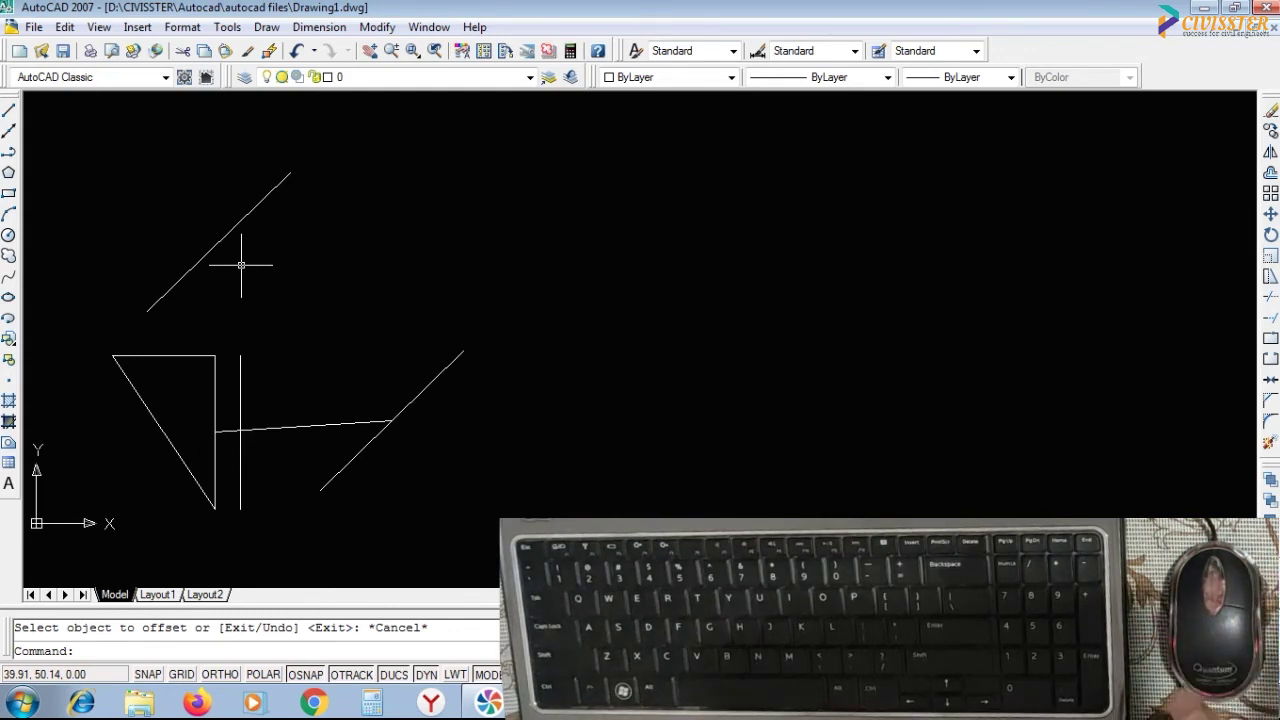
Offset the triangle's slanted edge 3.5 units toward the triangle's interior.
{"action": "type", "text": "o"}
{"action": "key", "text": "Return"}
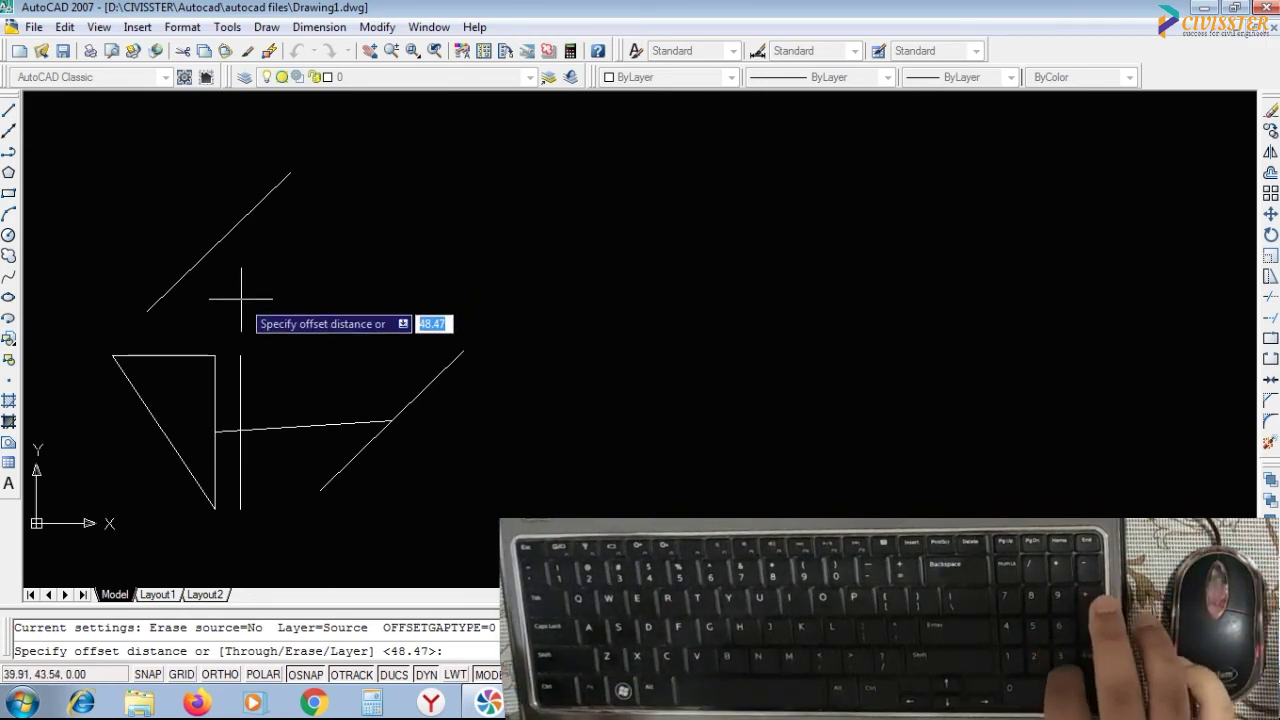
{"action": "type", "text": "3.5"}
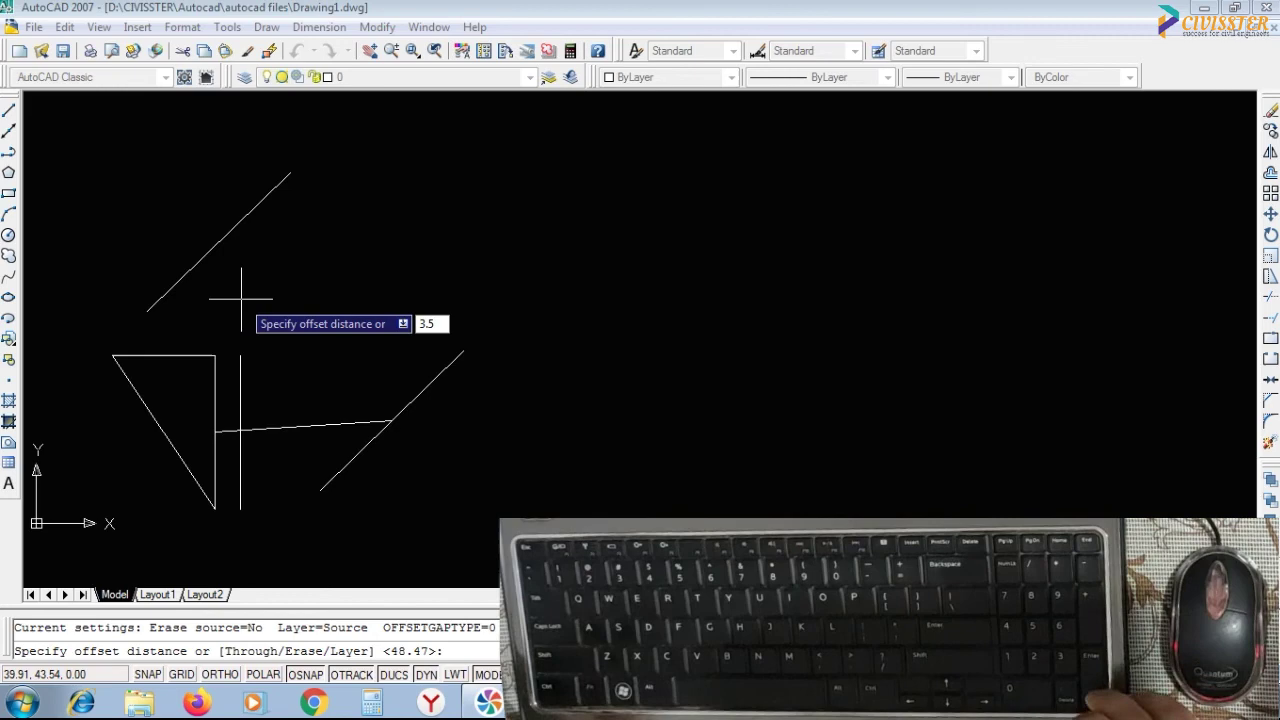
{"action": "key", "text": "Return"}
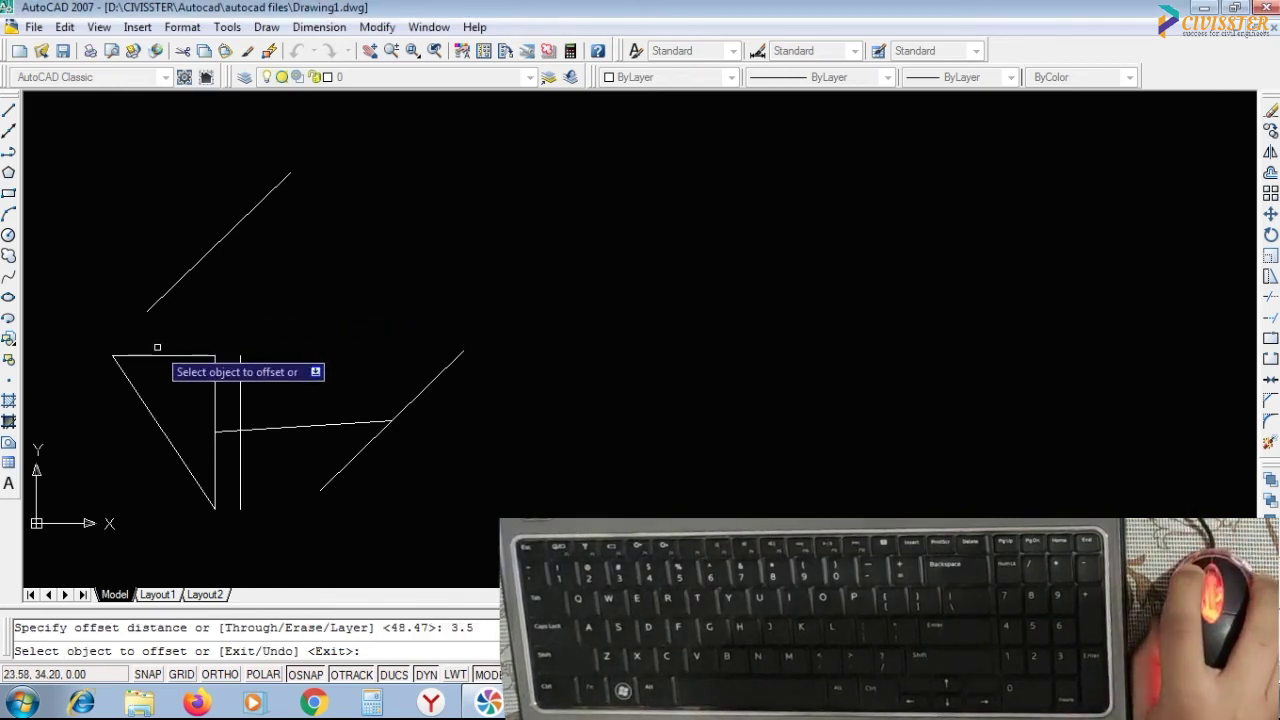
{"action": "left_click", "coordinate": [137, 395]}
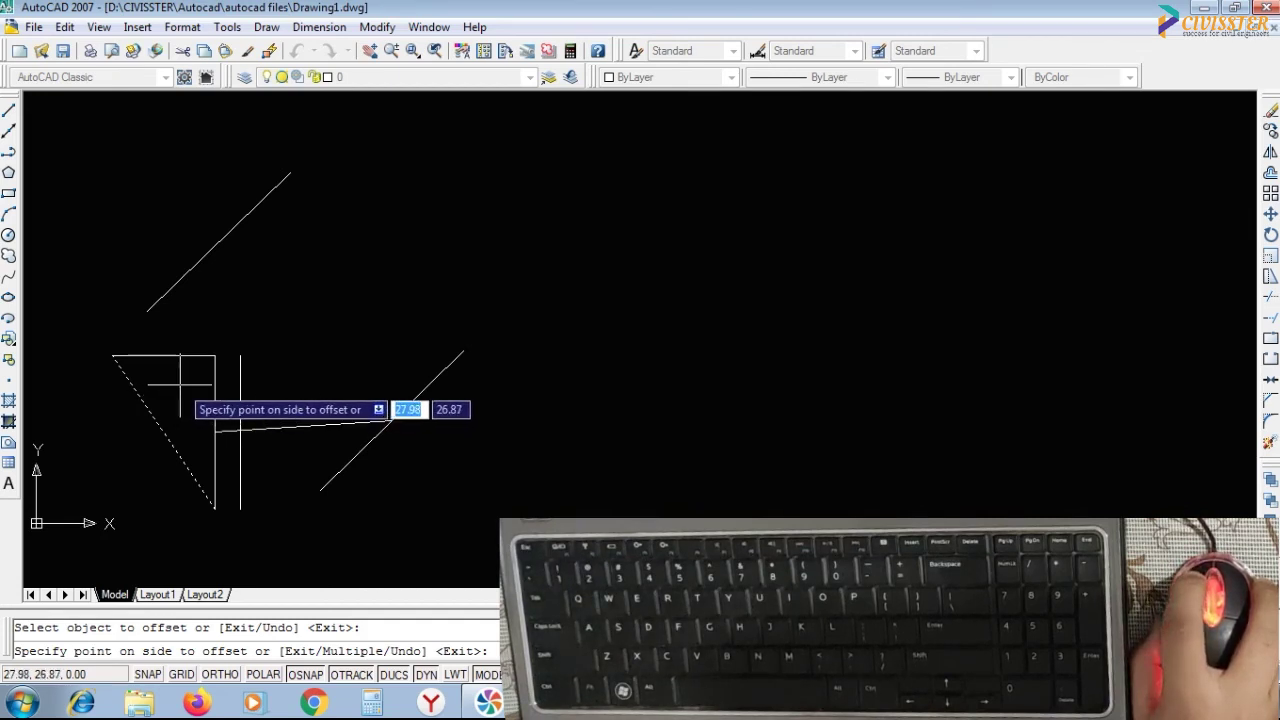
{"action": "left_click", "coordinate": [180, 385]}
{"action": "left_click", "coordinate": [300, 426]}
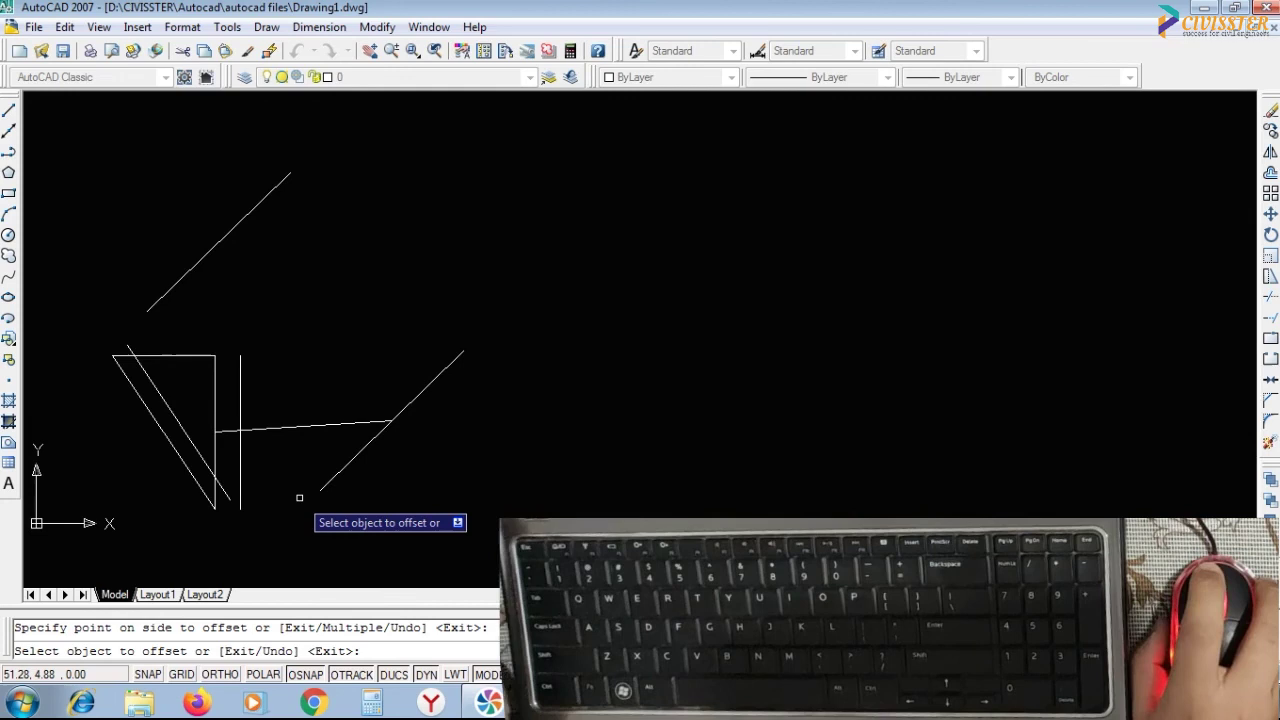
{"action": "key", "text": "Escape"}
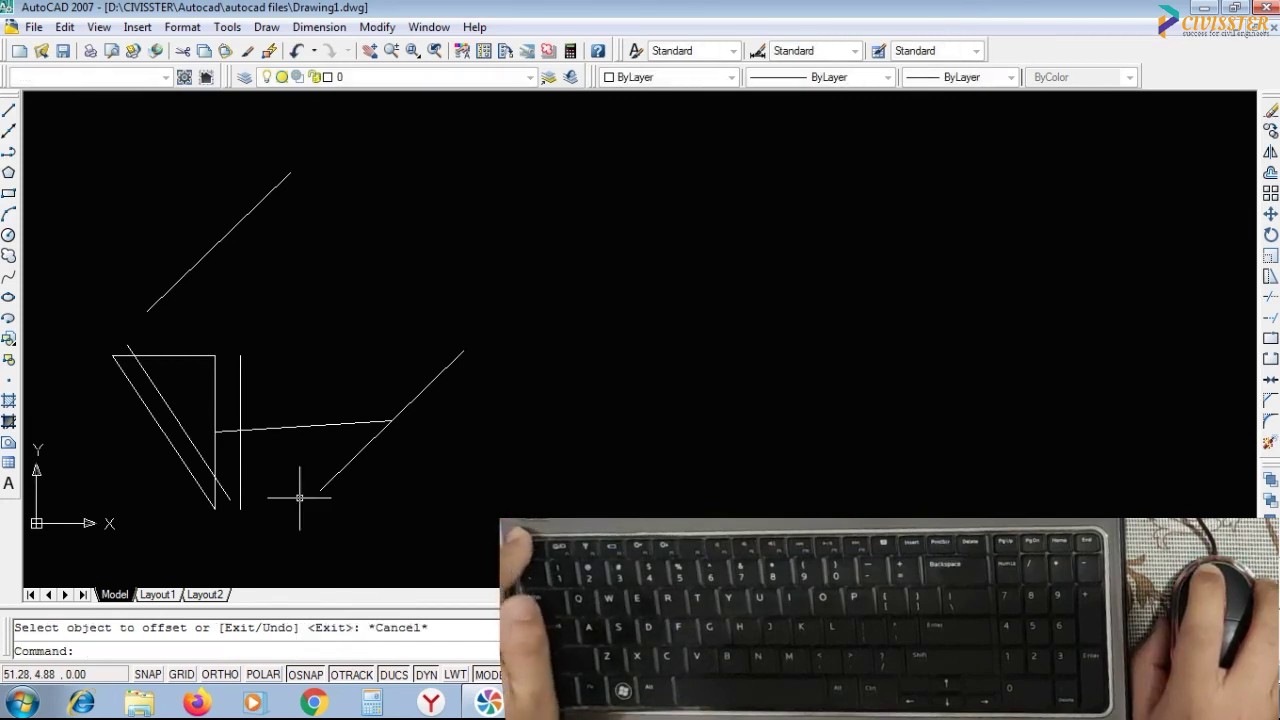